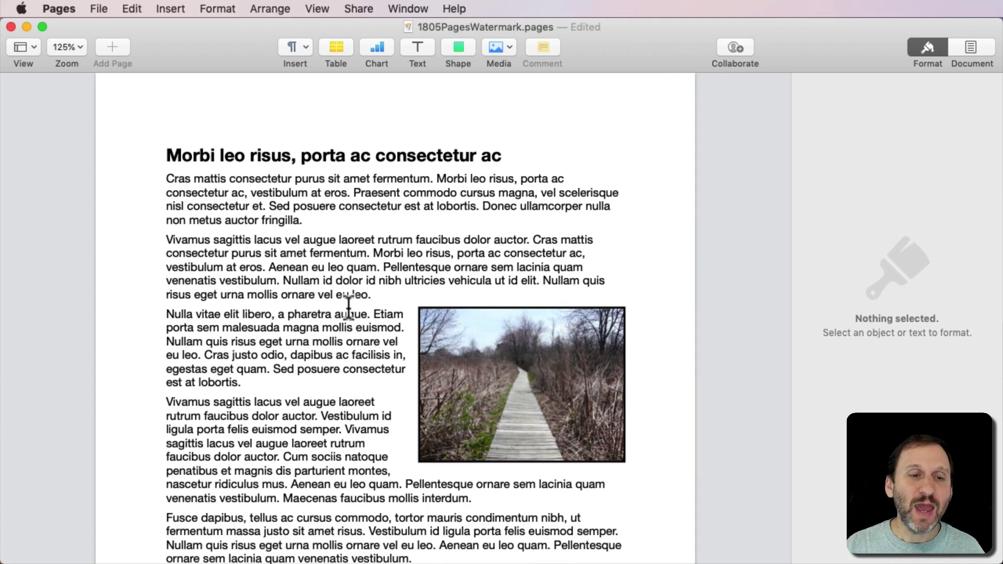
- Scroll through the document to review the heading, body text and boardwalk photo
{"action": "scroll", "coordinate": [313, 314], "scroll_direction": "down", "scroll_amount": 2}
{"action": "scroll", "coordinate": [324, 313], "scroll_direction": "up", "scroll_amount": 2}
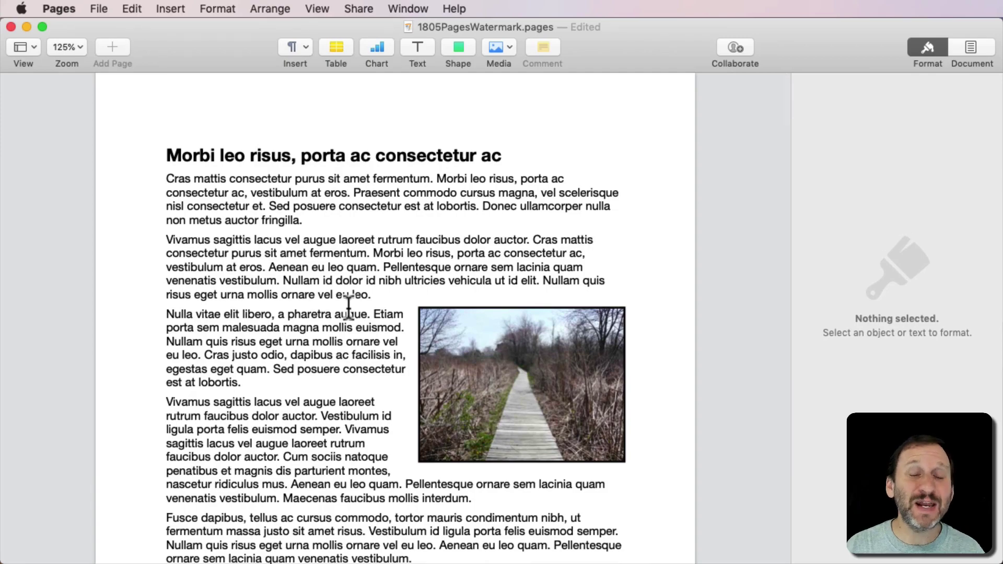
{"action": "scroll", "coordinate": [348, 306], "scroll_direction": "down", "scroll_amount": 20}
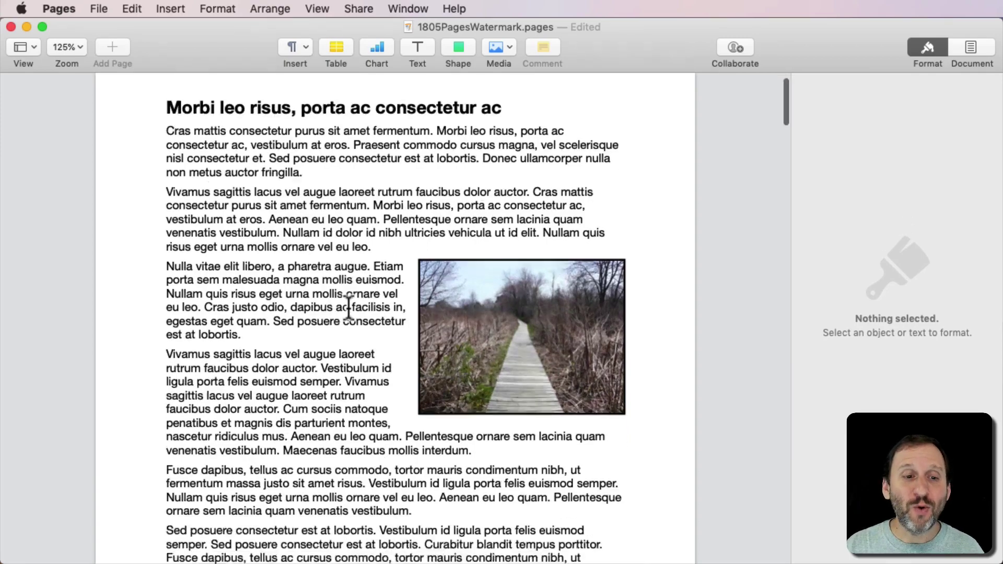
{"action": "scroll", "coordinate": [349, 308], "scroll_direction": "down", "scroll_amount": 15}
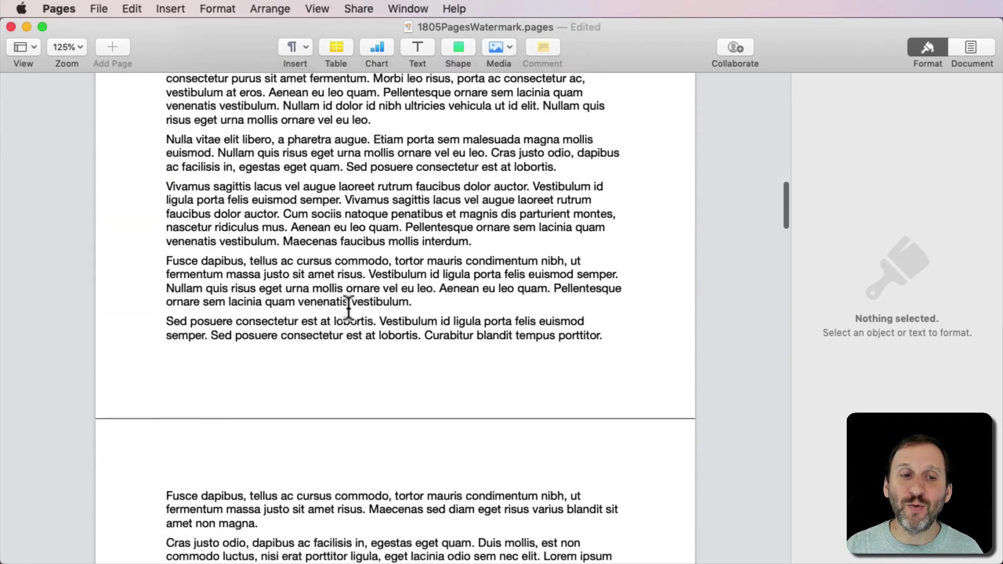
{"action": "scroll", "coordinate": [348, 307], "scroll_direction": "up", "scroll_amount": 15}
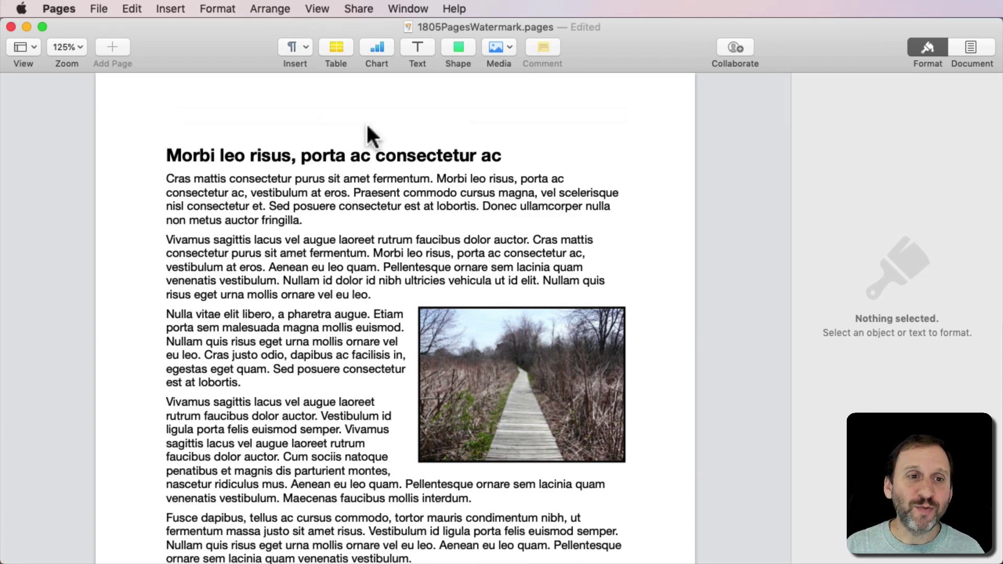
- Insert a text box below the opening paragraph, type DRAFT COPY, and select all its text
{"action": "left_click", "coordinate": [420, 49]}
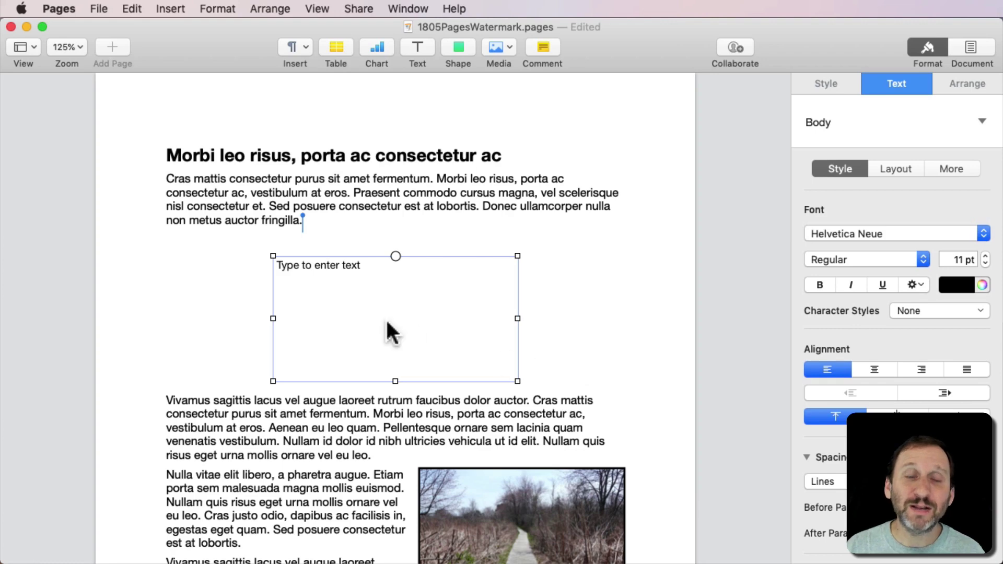
{"action": "left_click", "coordinate": [359, 290]}
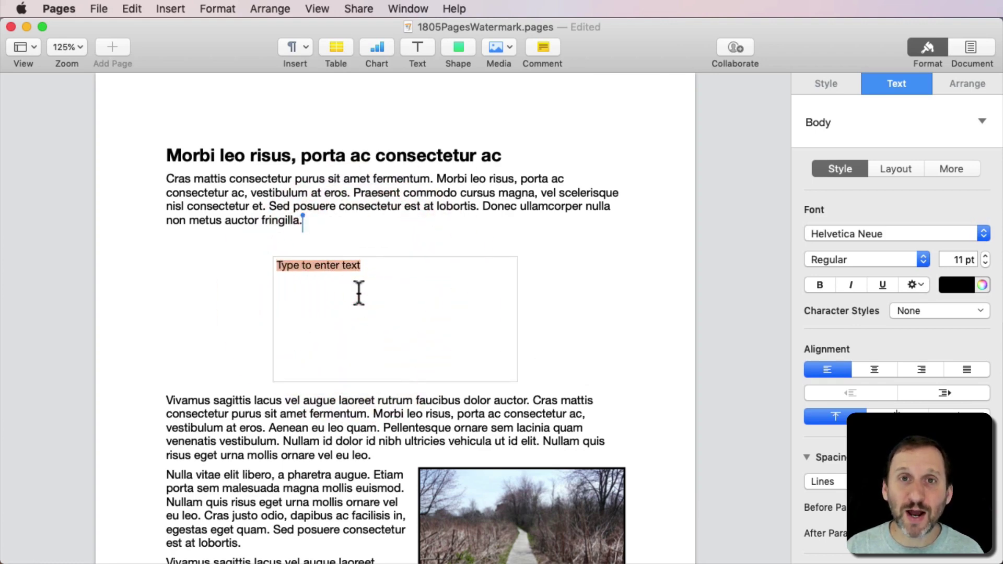
{"action": "type", "text": "DRAFT COPY"}
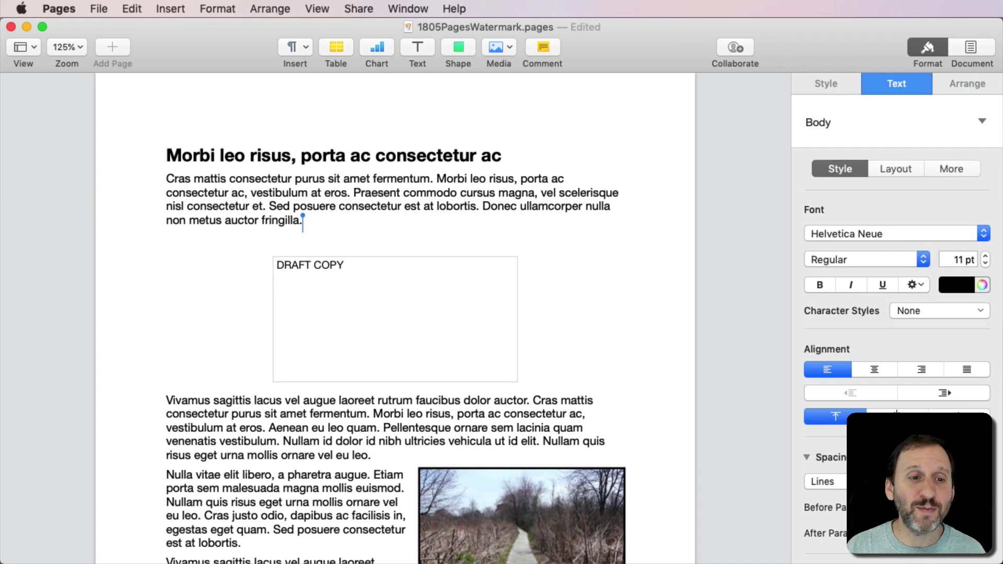
{"action": "key", "text": "super+a"}
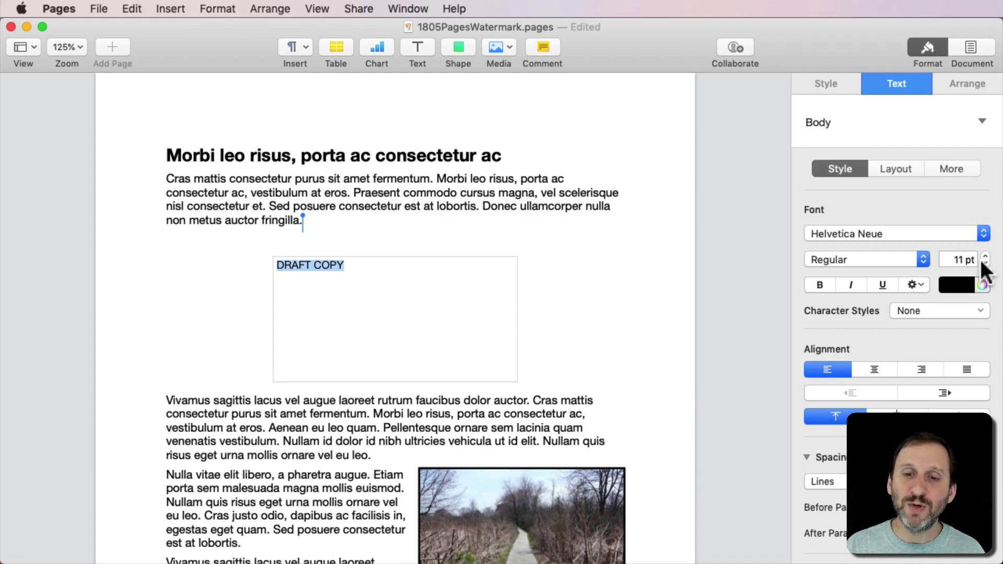
- Set the DRAFT COPY text to 70 pt
{"action": "left_click", "coordinate": [962, 260]}
{"action": "type", "text": "70"}
{"action": "key", "text": "Return"}
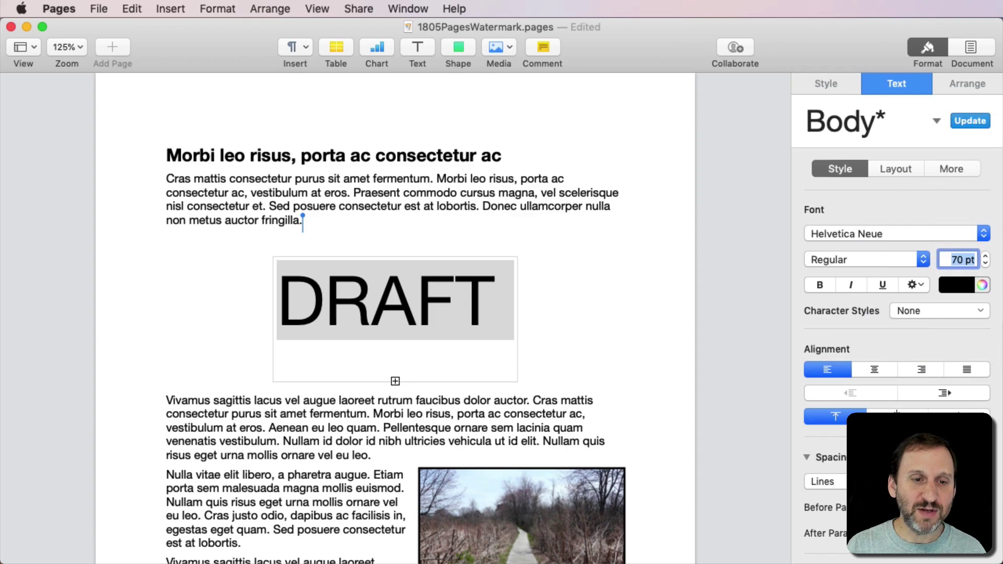
- Widen the text box across the column and centre DRAFT COPY on one line
{"action": "left_click", "coordinate": [264, 293]}
{"action": "left_click", "coordinate": [329, 306]}
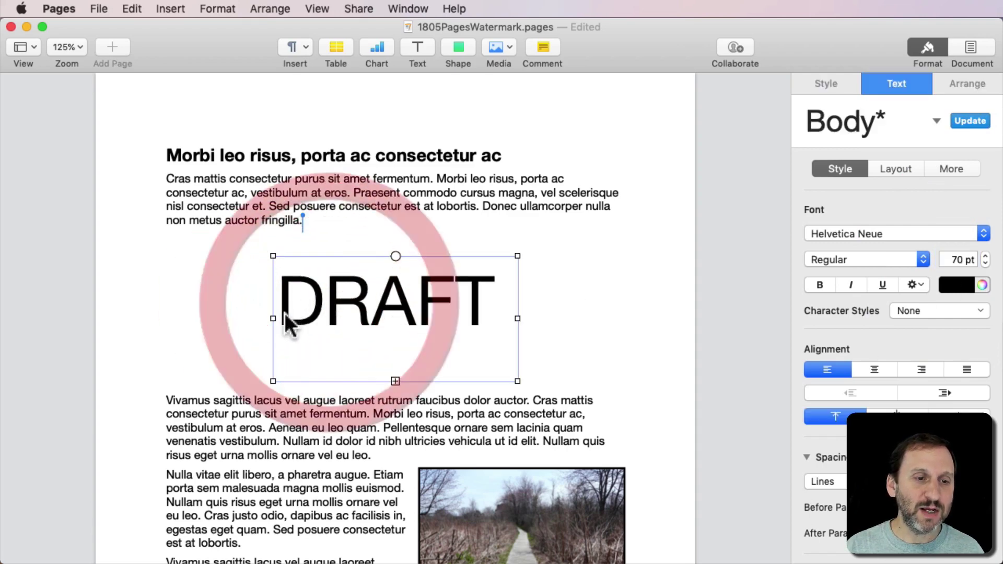
{"action": "left_click_drag", "start_coordinate": [273, 318], "coordinate": [144, 318]}
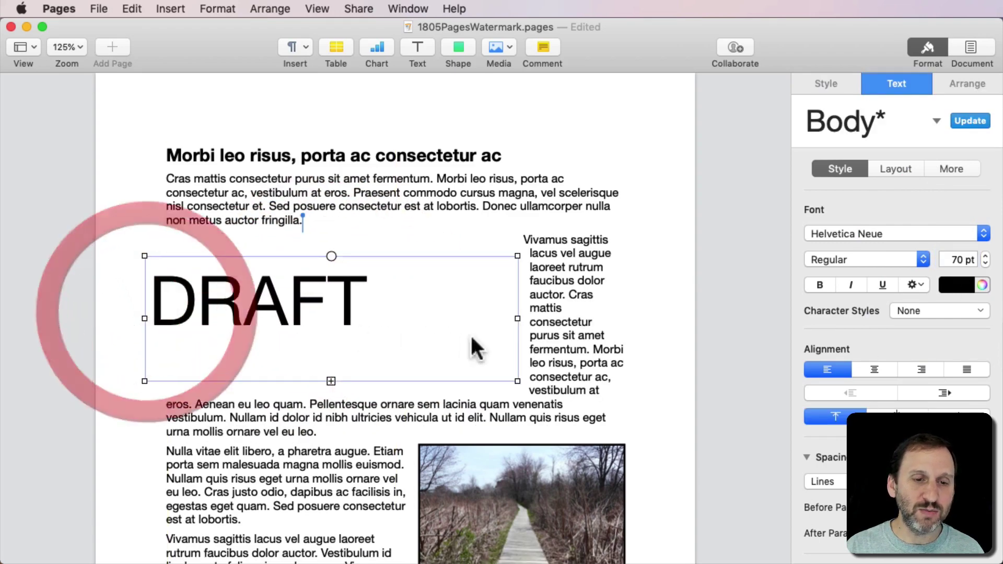
{"action": "left_click_drag", "start_coordinate": [517, 316], "coordinate": [625, 318]}
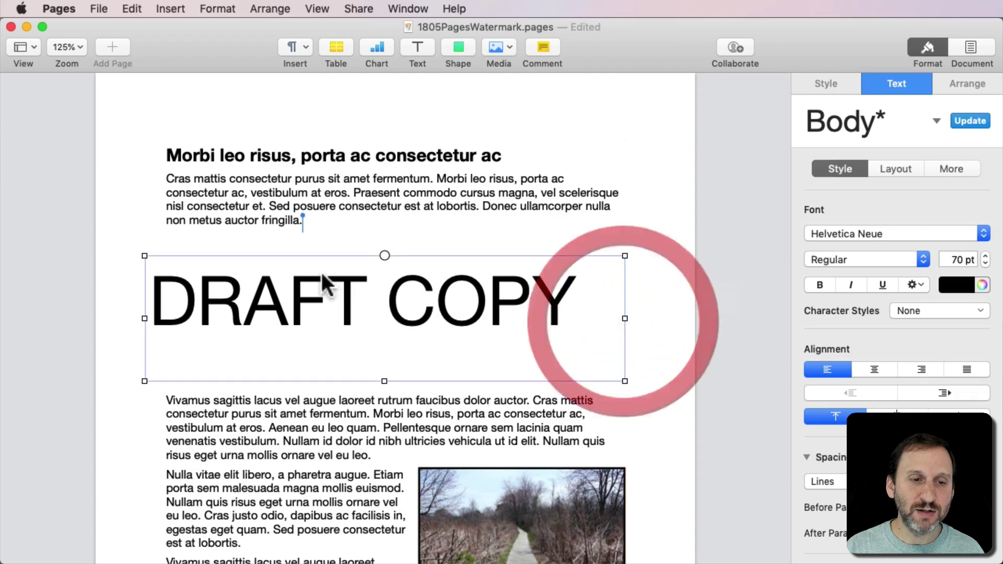
{"action": "left_click", "coordinate": [873, 369]}
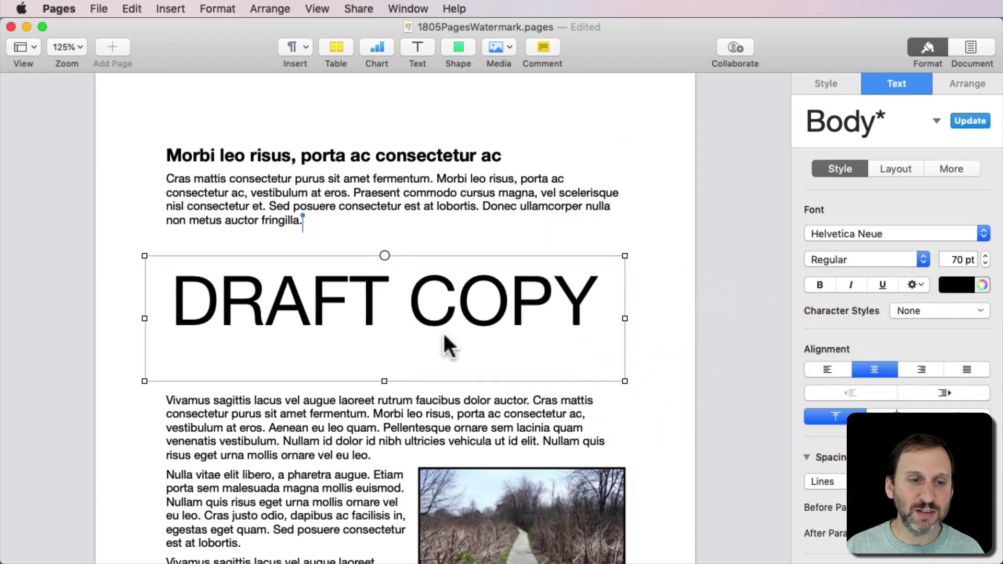
- Colour the DRAFT COPY lettering light grey, then reselect its text box
{"action": "triple_click", "coordinate": [491, 336]}
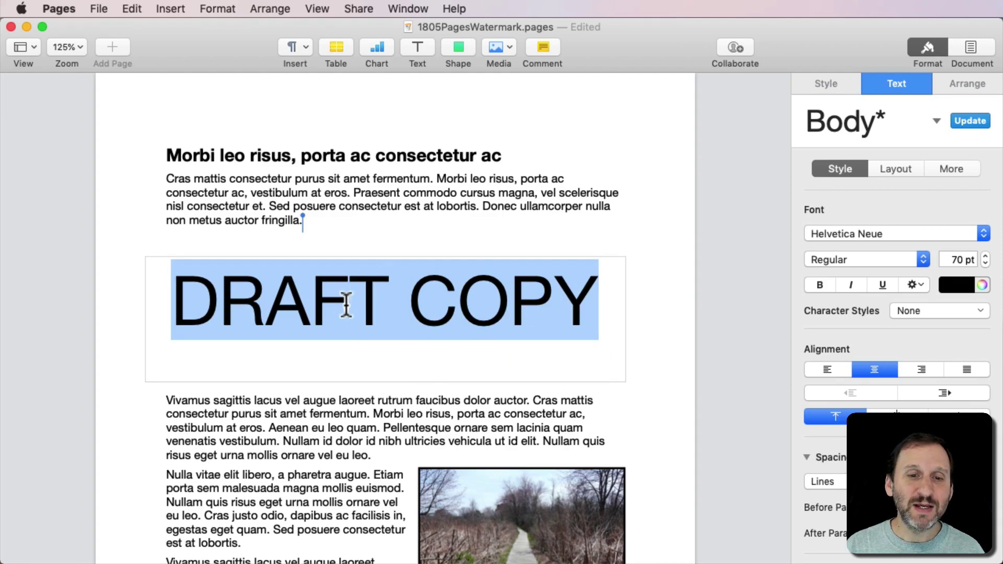
{"action": "left_click", "coordinate": [964, 284]}
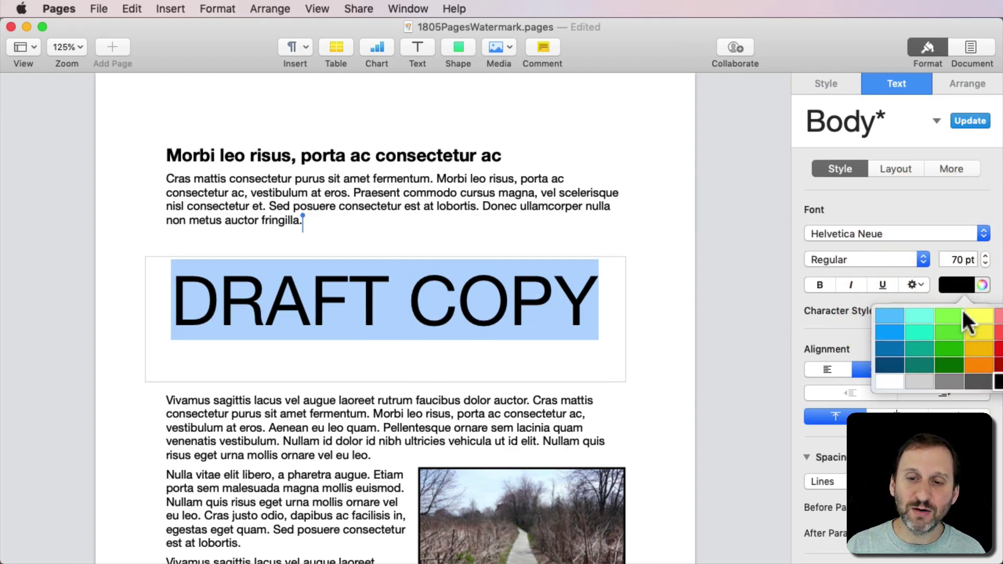
{"action": "left_click", "coordinate": [921, 377]}
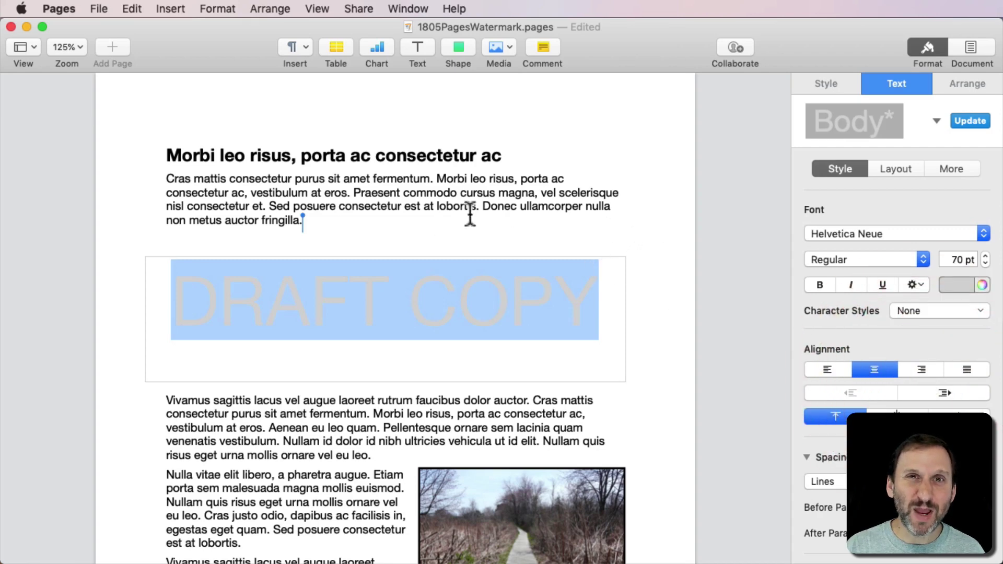
{"action": "left_click", "coordinate": [580, 218]}
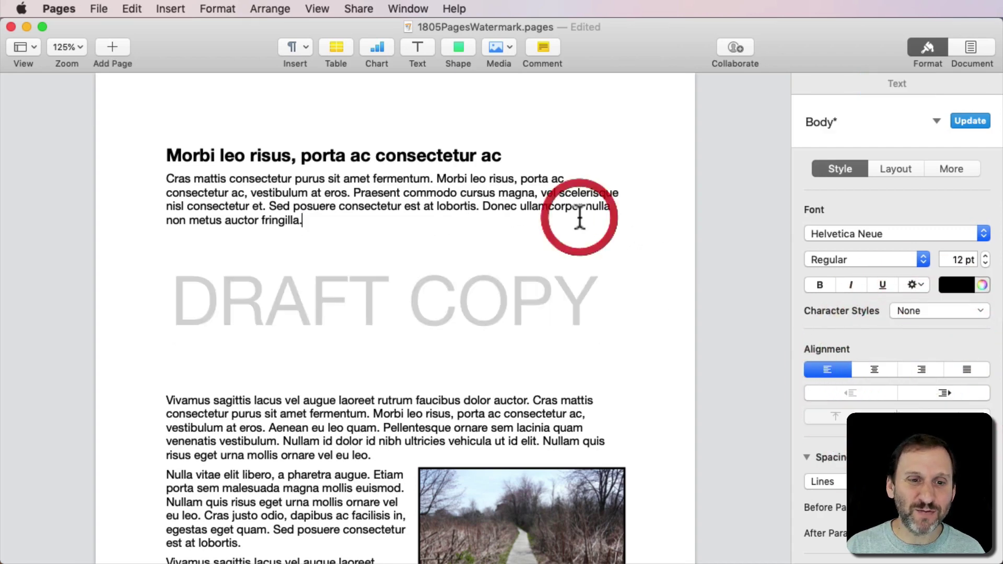
{"action": "left_click", "coordinate": [285, 305]}
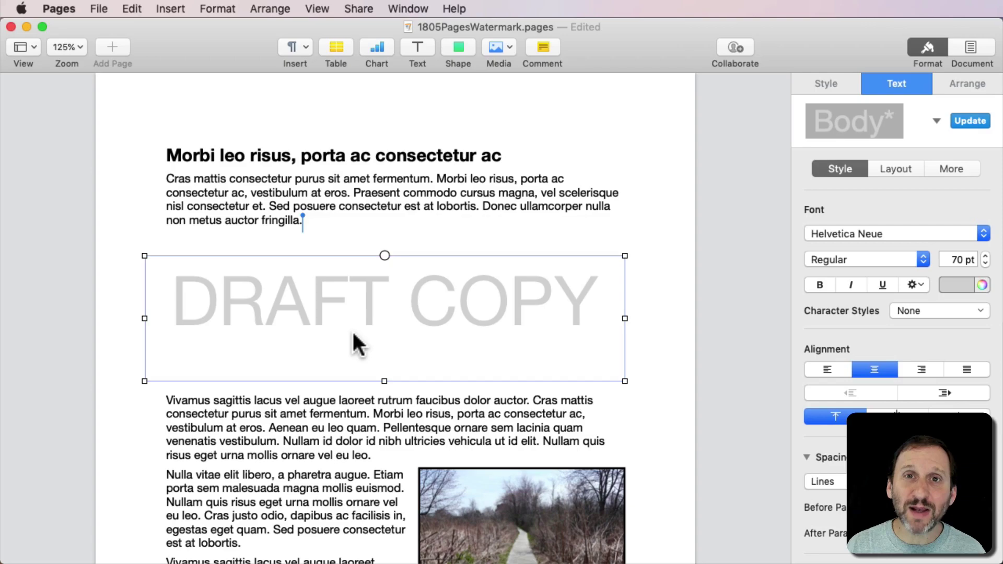
{"action": "scroll", "coordinate": [353, 334], "scroll_direction": "down", "scroll_amount": 5}
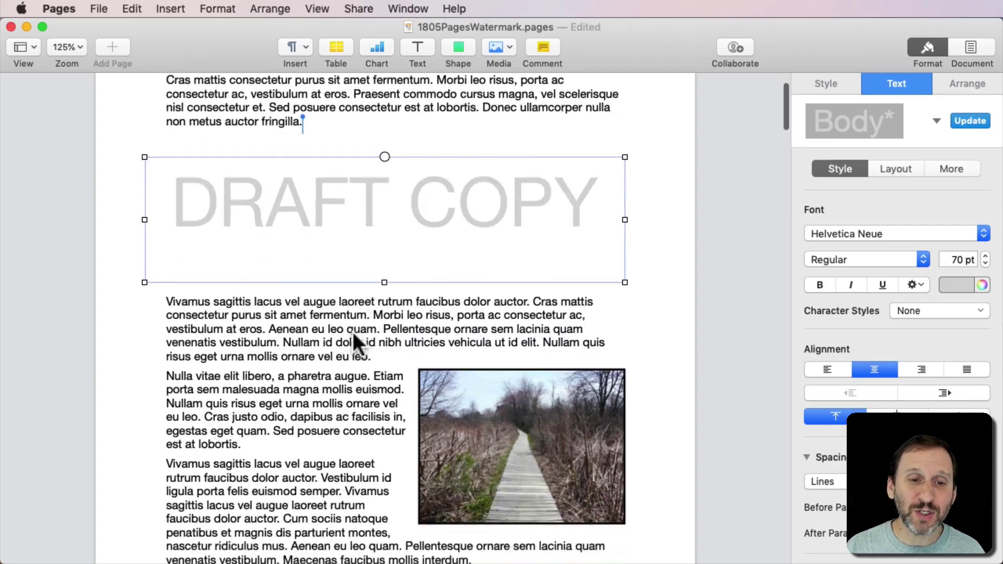
{"action": "scroll", "coordinate": [319, 127], "scroll_direction": "up", "scroll_amount": 1}
{"action": "scroll", "coordinate": [420, 259], "scroll_direction": "down", "scroll_amount": 10}
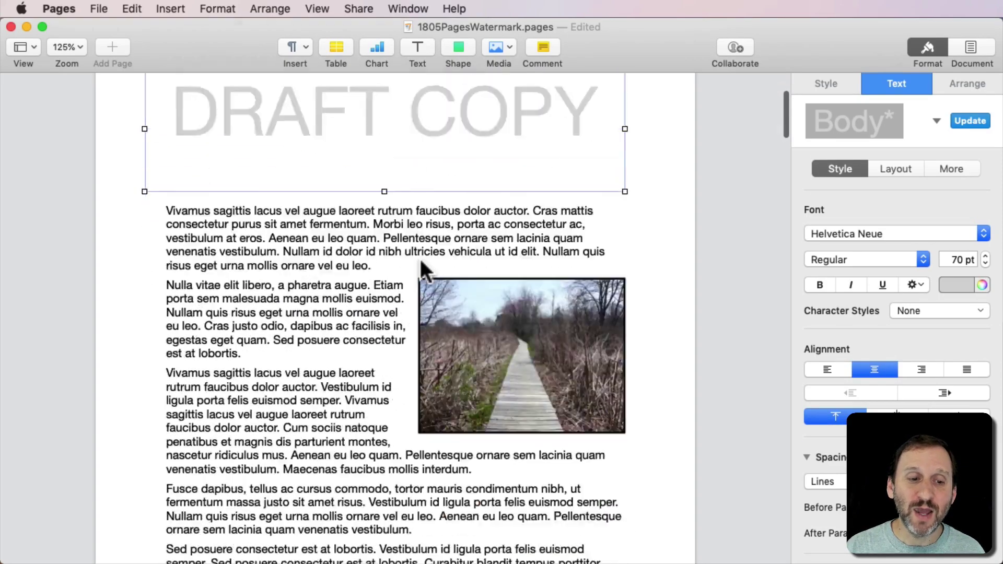
{"action": "scroll", "coordinate": [421, 260], "scroll_direction": "up", "scroll_amount": 11}
{"action": "scroll", "coordinate": [421, 259], "scroll_direction": "up", "scroll_amount": 3}
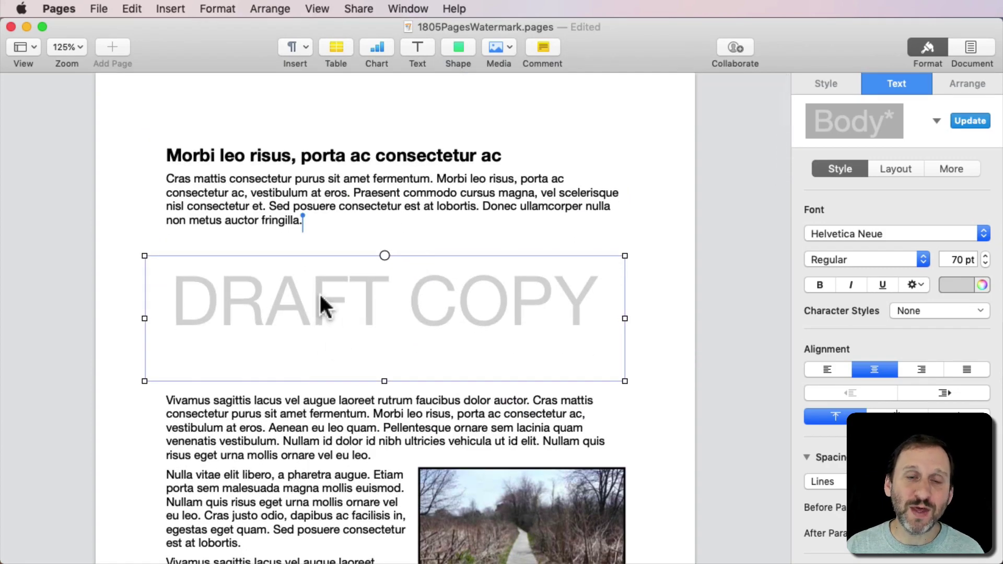
- Send the selected DRAFT COPY box to the section master via Arrange > Section Masters
{"action": "left_click", "coordinate": [271, 9]}
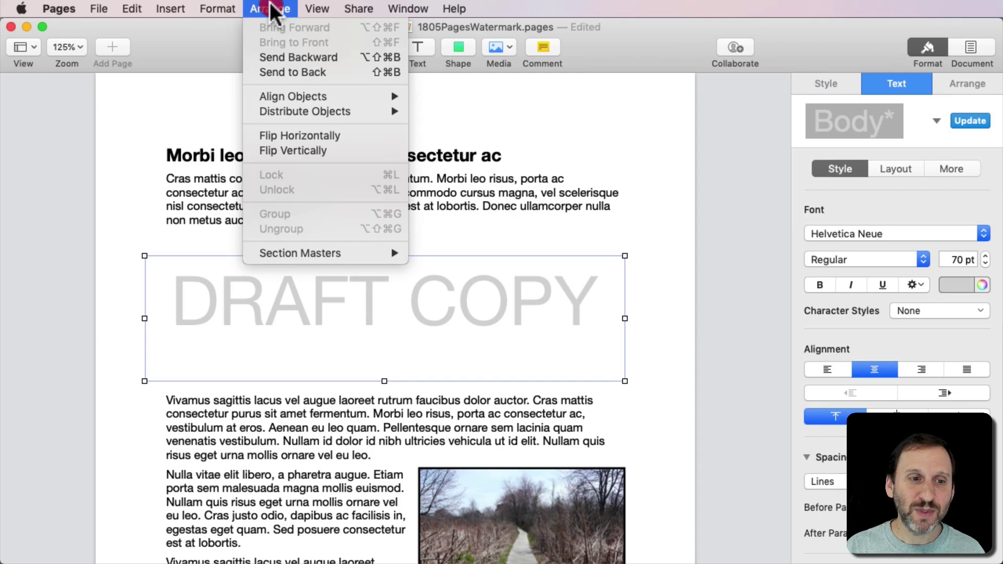
{"action": "mouse_move", "coordinate": [296, 253]}
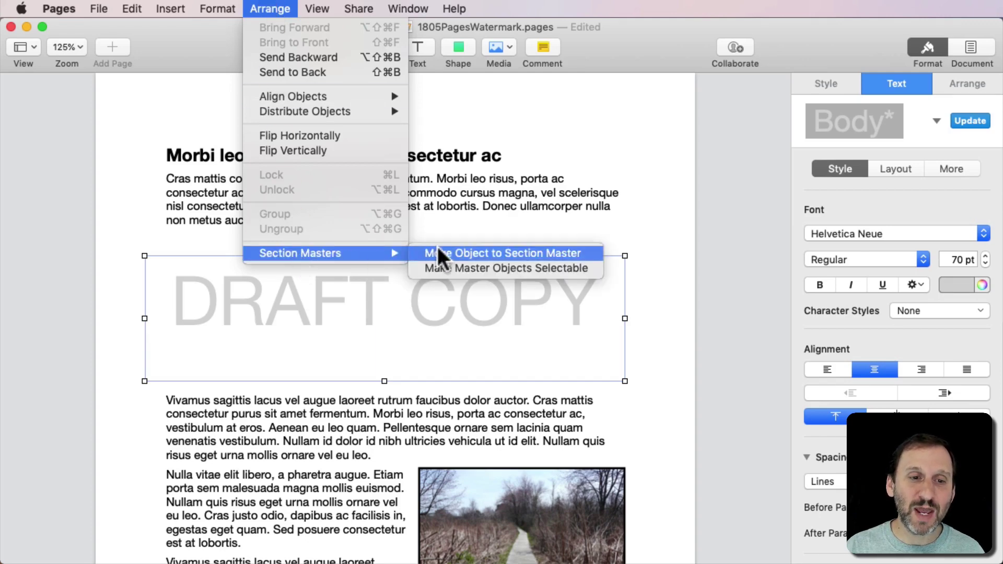
{"action": "left_click", "coordinate": [465, 254]}
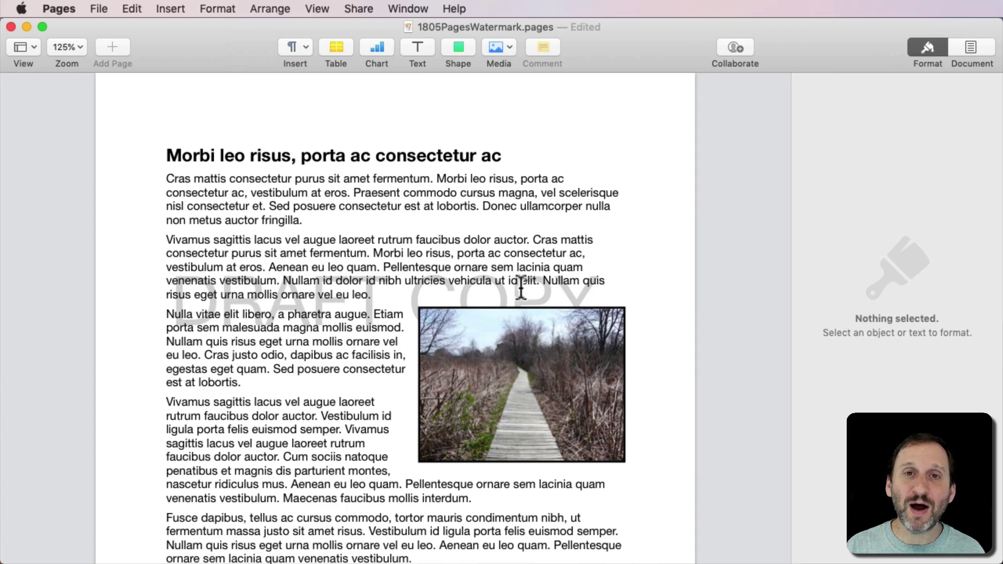
{"action": "scroll", "coordinate": [465, 290], "scroll_direction": "up", "scroll_amount": 1}
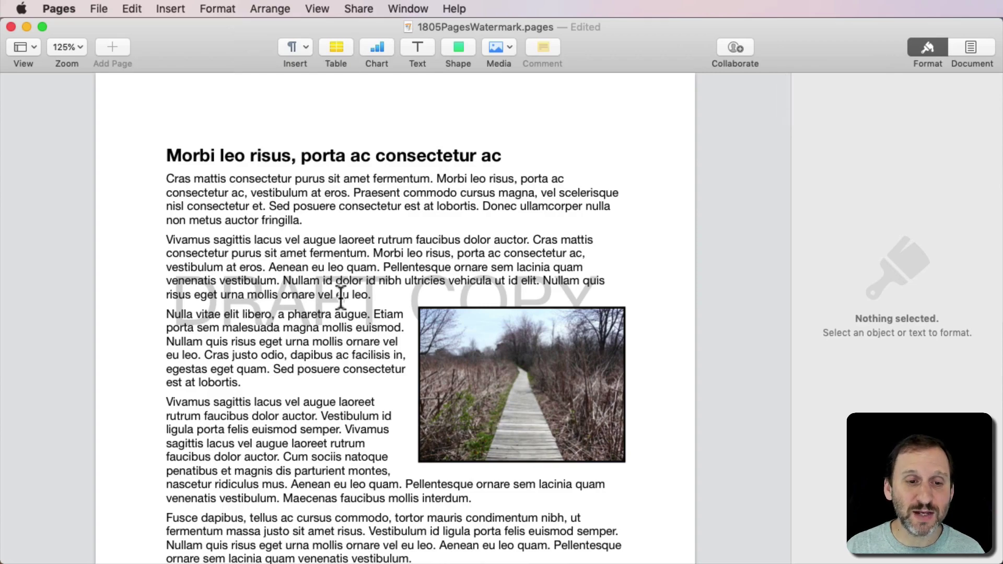
{"action": "scroll", "coordinate": [341, 298], "scroll_direction": "down", "scroll_amount": 20}
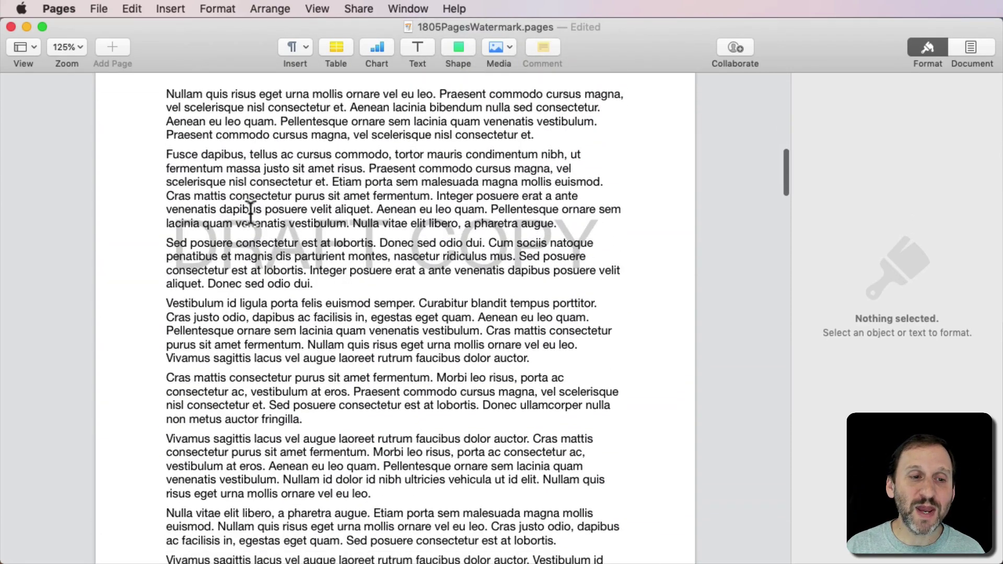
{"action": "scroll", "coordinate": [386, 243], "scroll_direction": "down", "scroll_amount": 15}
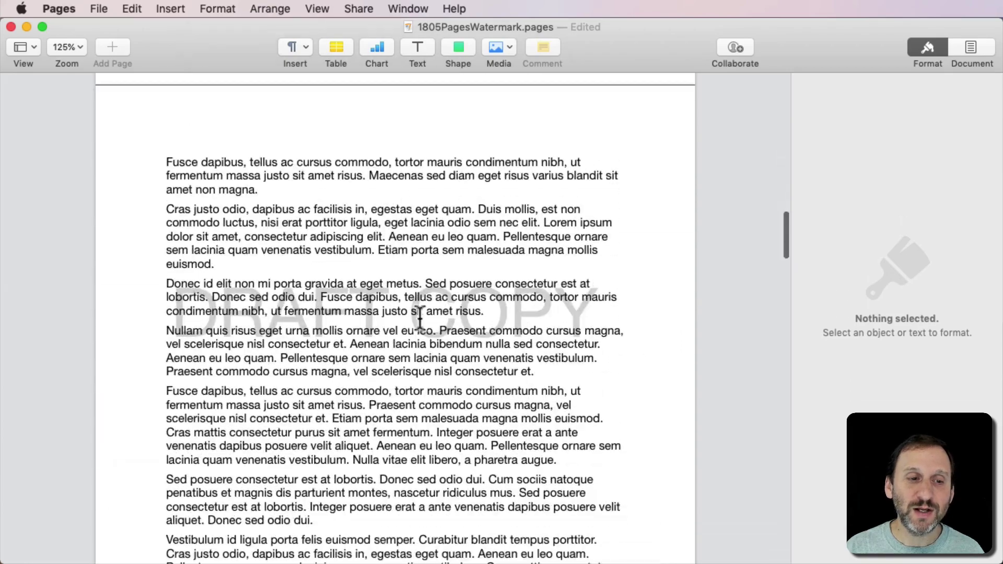
{"action": "scroll", "coordinate": [420, 318], "scroll_direction": "down", "scroll_amount": 15}
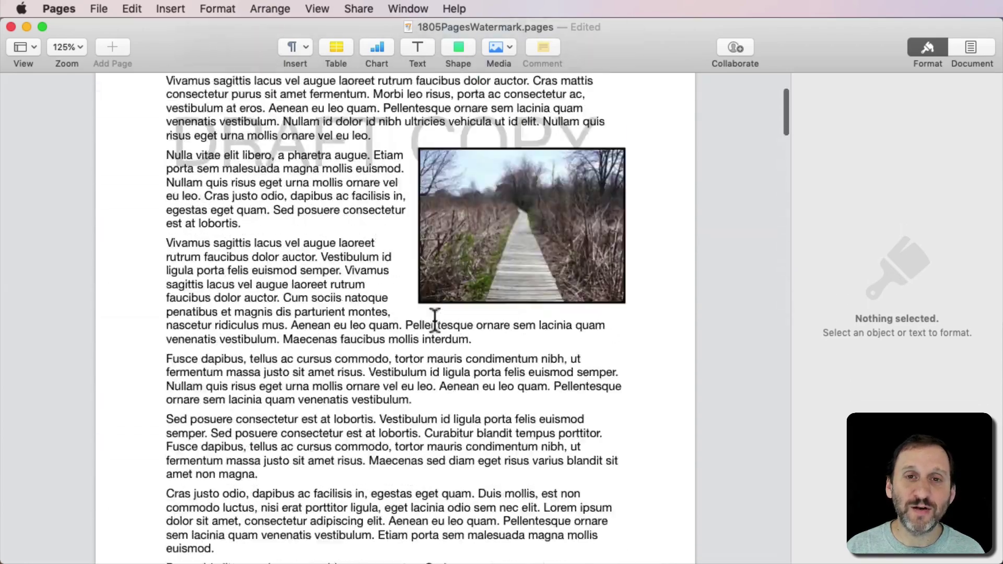
{"action": "scroll", "coordinate": [434, 320], "scroll_direction": "up", "scroll_amount": 5}
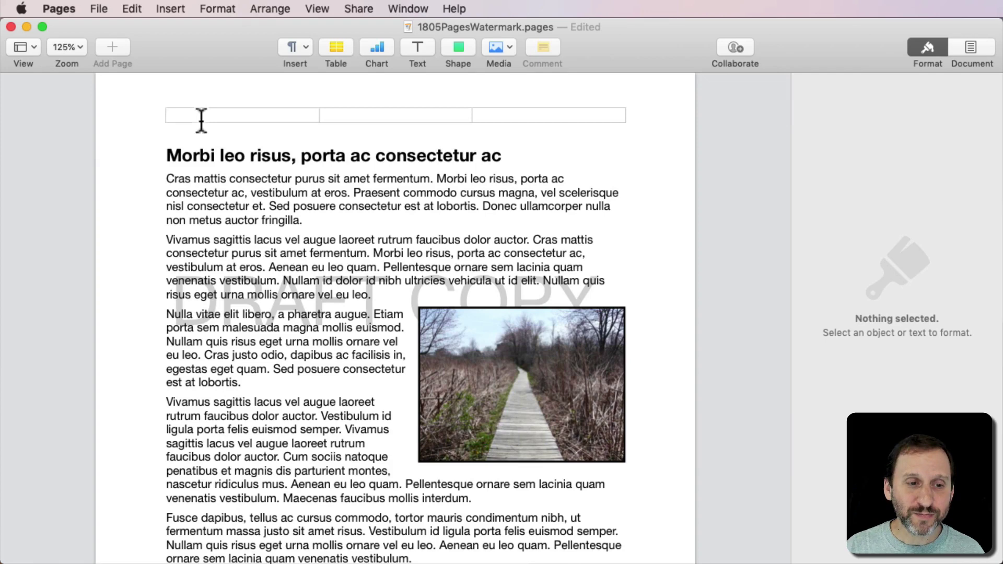
- Make section master objects selectable and drag the DRAFT COPY watermark slightly upward
{"action": "left_click", "coordinate": [270, 9]}
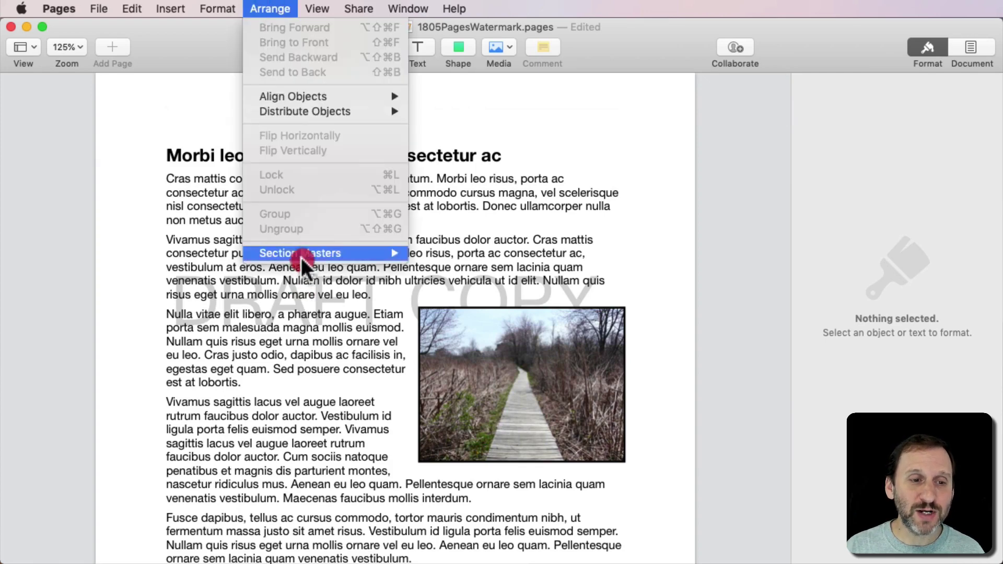
{"action": "mouse_move", "coordinate": [301, 253]}
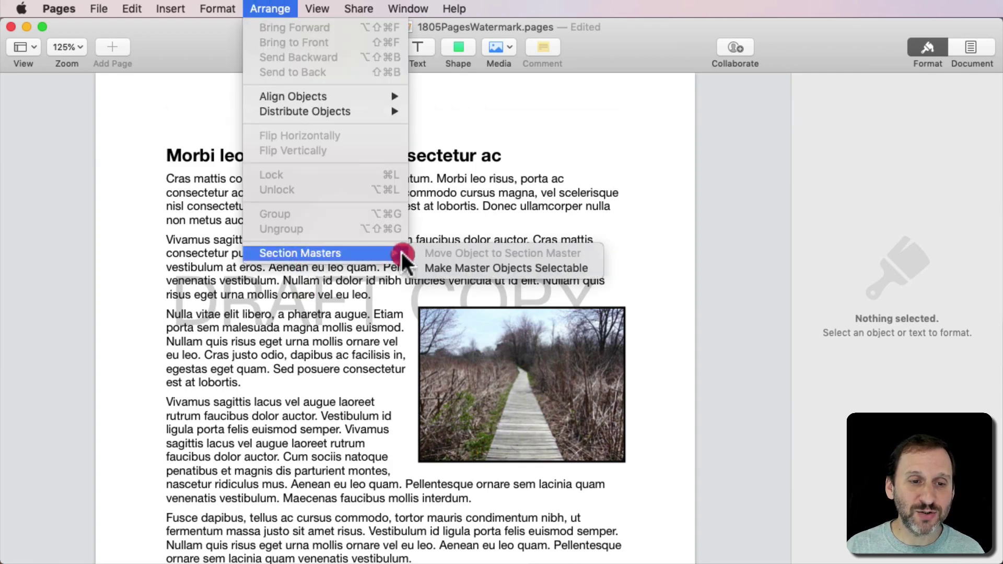
{"action": "left_click", "coordinate": [491, 268]}
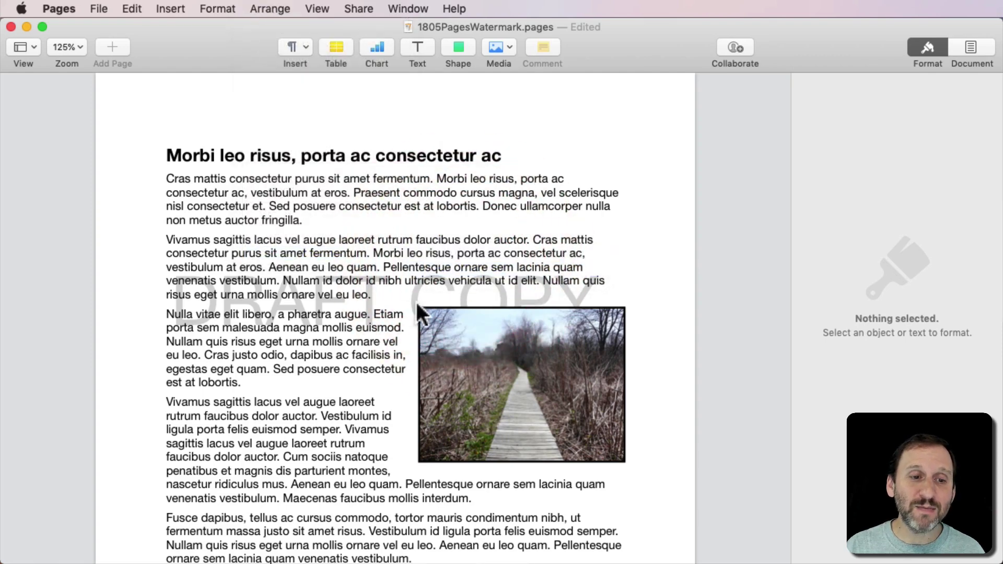
{"action": "left_click", "coordinate": [415, 292]}
{"action": "left_click_drag", "start_coordinate": [415, 292], "coordinate": [424, 265]}
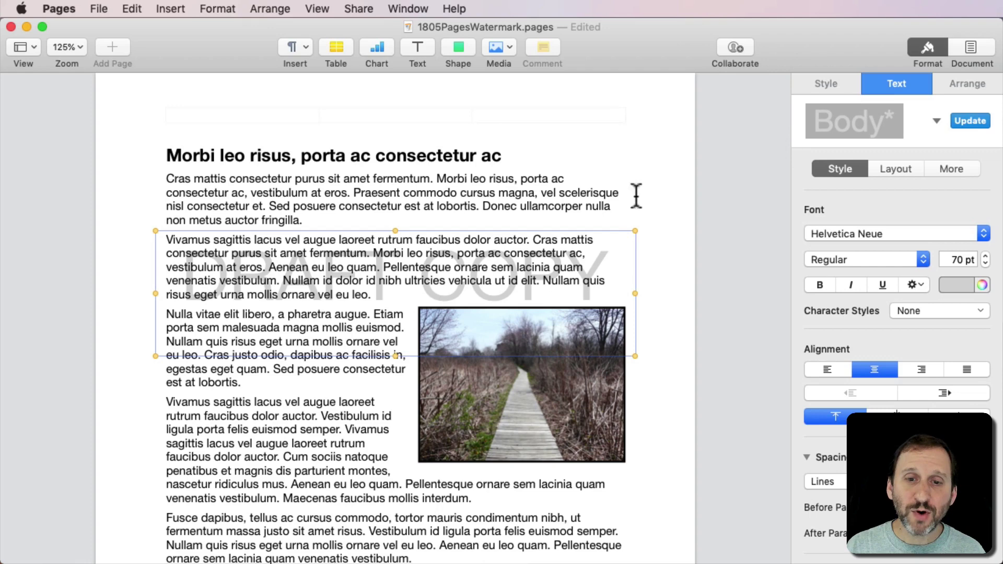
- Rotate the watermark 30° and nudge it slightly left
{"action": "left_click", "coordinate": [961, 84]}
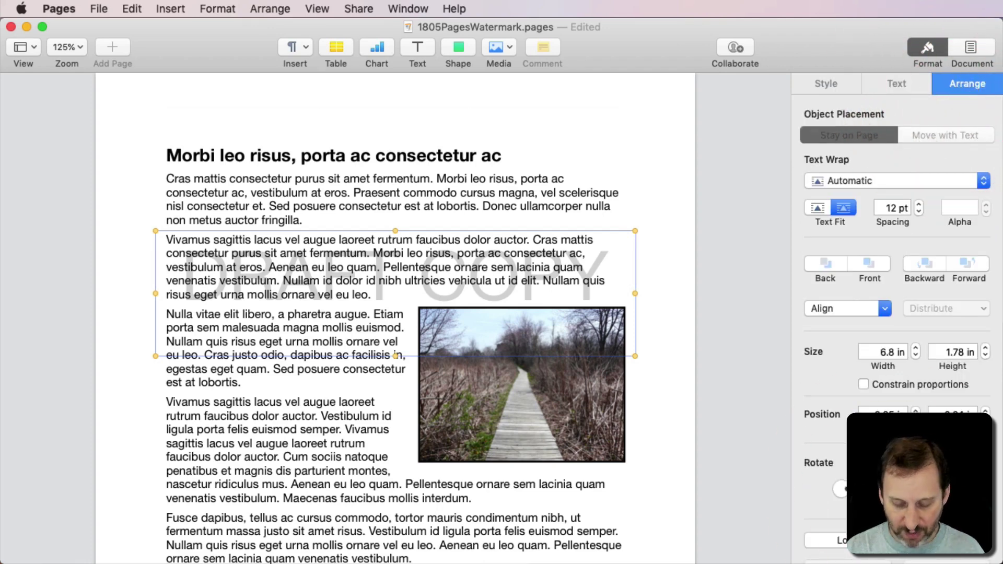
{"action": "type", "text": "30"}
{"action": "key", "text": "Return"}
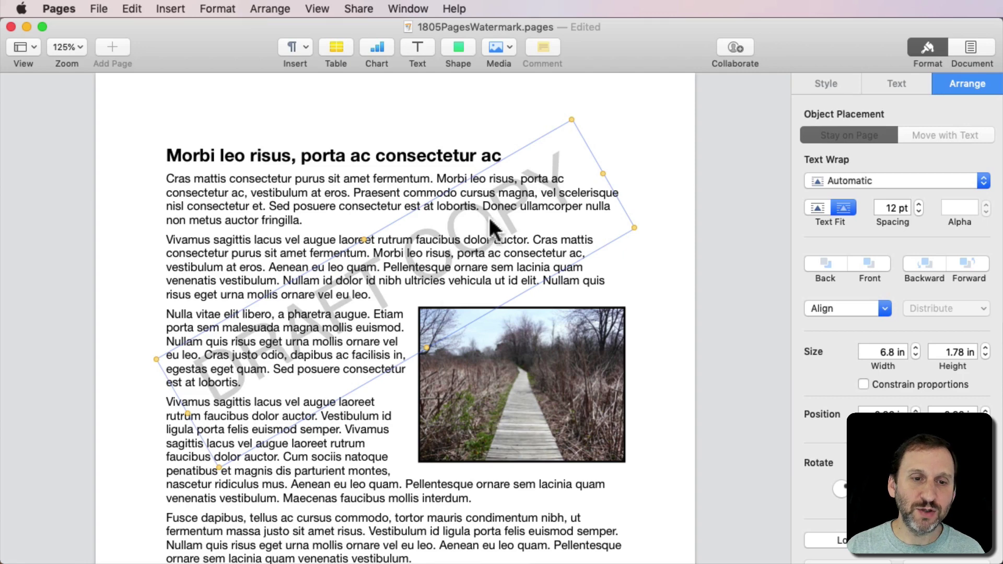
{"action": "mouse_move", "coordinate": [491, 228]}
{"action": "left_mouse_down"}
{"action": "mouse_move", "coordinate": [474, 231]}
{"action": "mouse_move", "coordinate": [481, 226]}
{"action": "left_mouse_up"}
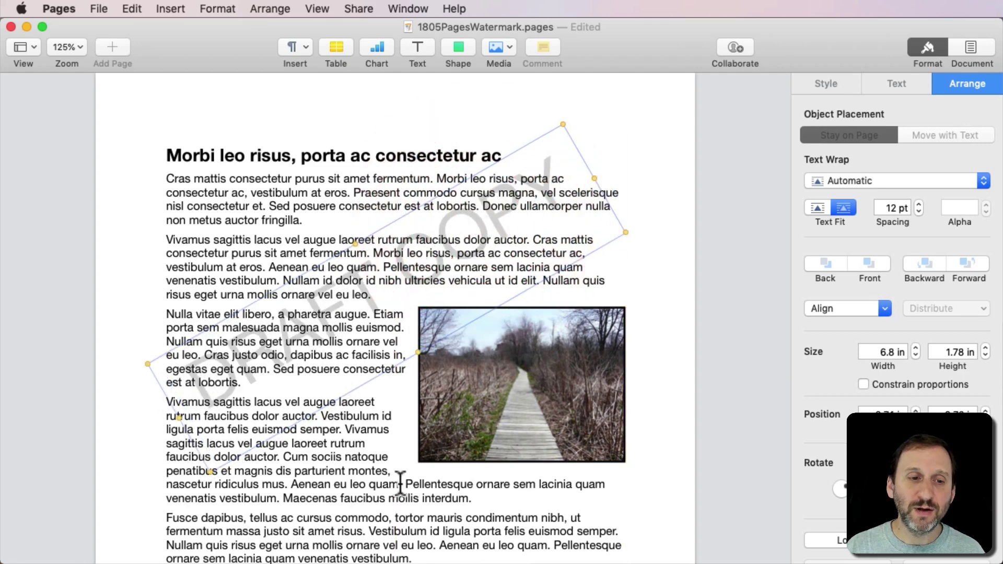
- Zoom to 50% and duplicate the watermark, moving the copy into the page's lower half
{"action": "left_click", "coordinate": [72, 44]}
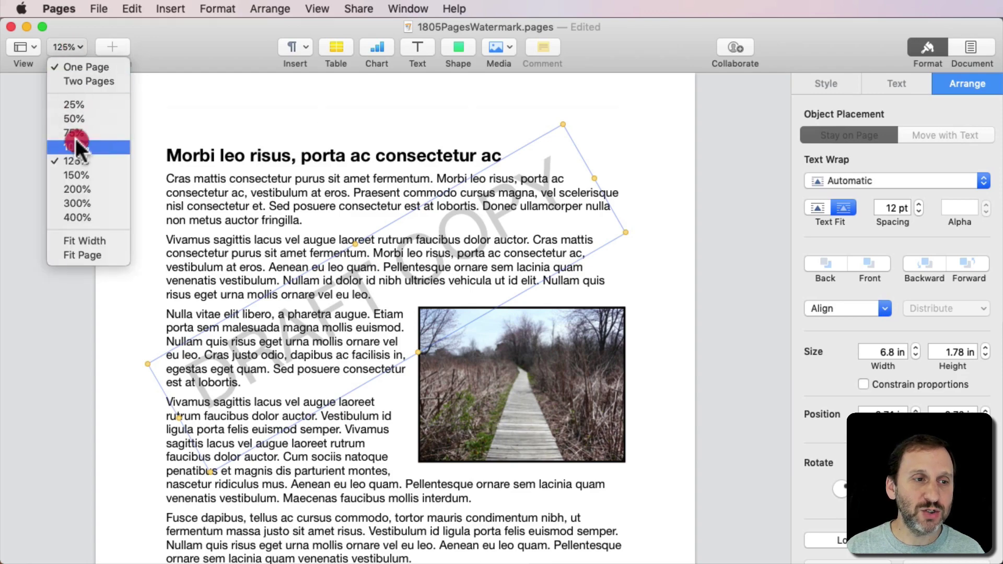
{"action": "left_click", "coordinate": [76, 113]}
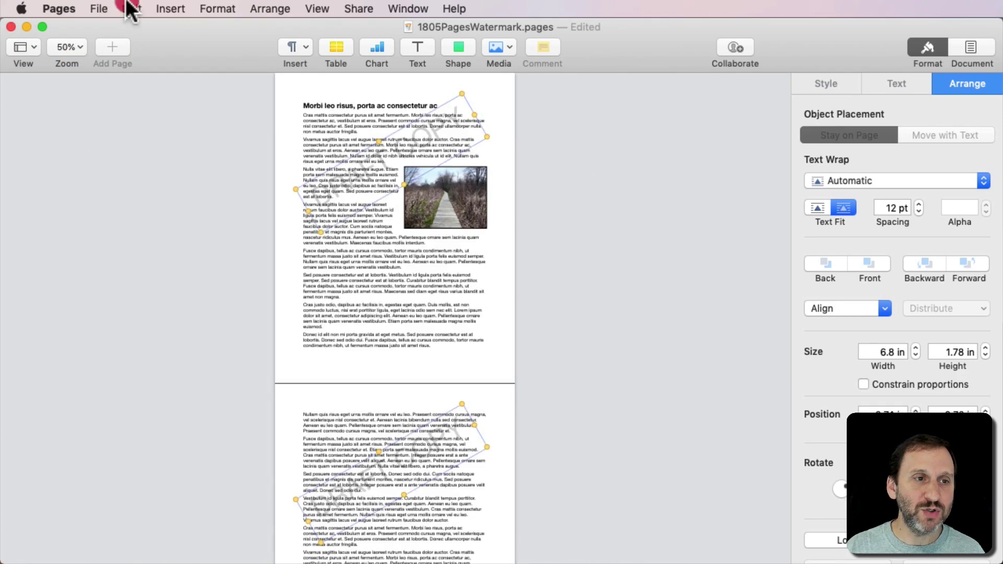
{"action": "left_click", "coordinate": [132, 8]}
{"action": "left_click", "coordinate": [144, 78]}
{"action": "left_click", "coordinate": [144, 8]}
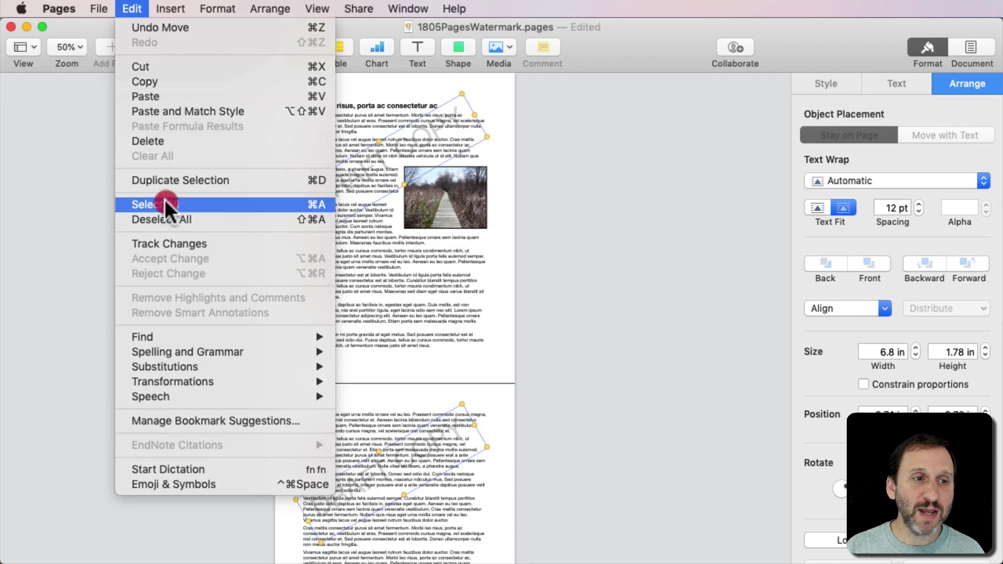
{"action": "left_click", "coordinate": [158, 94]}
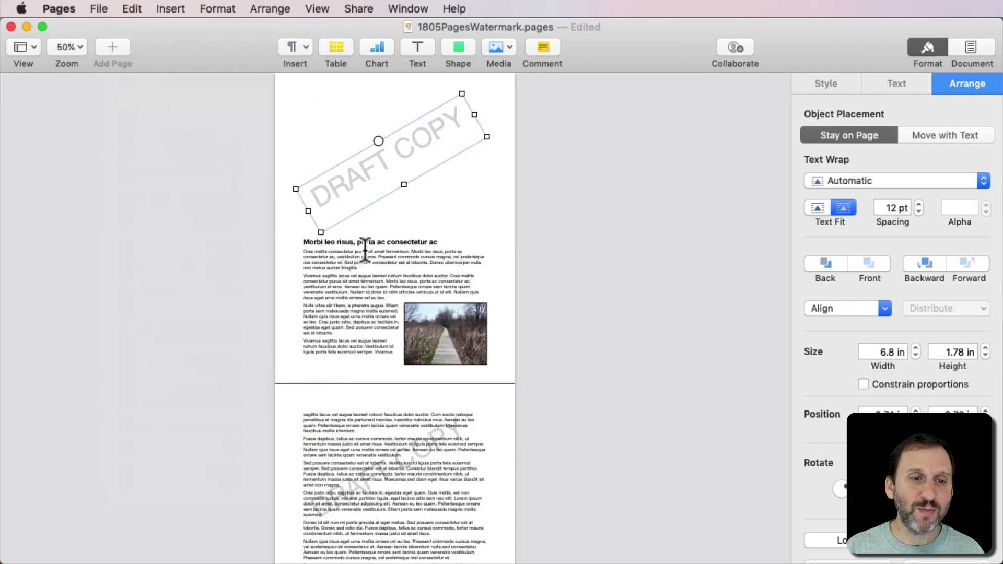
{"action": "left_click", "coordinate": [379, 160]}
{"action": "left_click_drag", "start_coordinate": [380, 160], "coordinate": [391, 269]}
- Move the lower watermark onto the section master and fine-tune its position
{"action": "left_click", "coordinate": [270, 9]}
{"action": "mouse_move", "coordinate": [384, 253]}
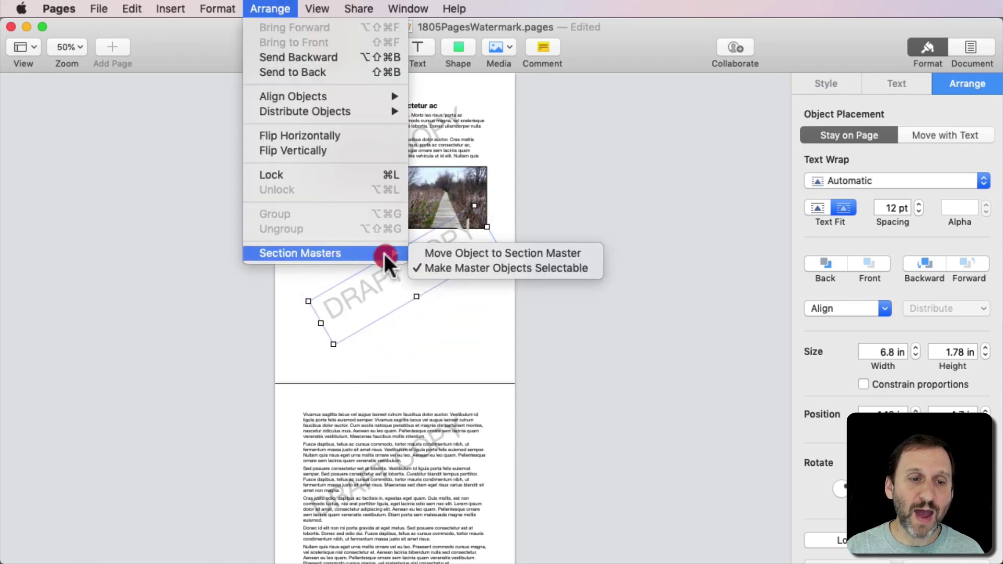
{"action": "left_click", "coordinate": [462, 253]}
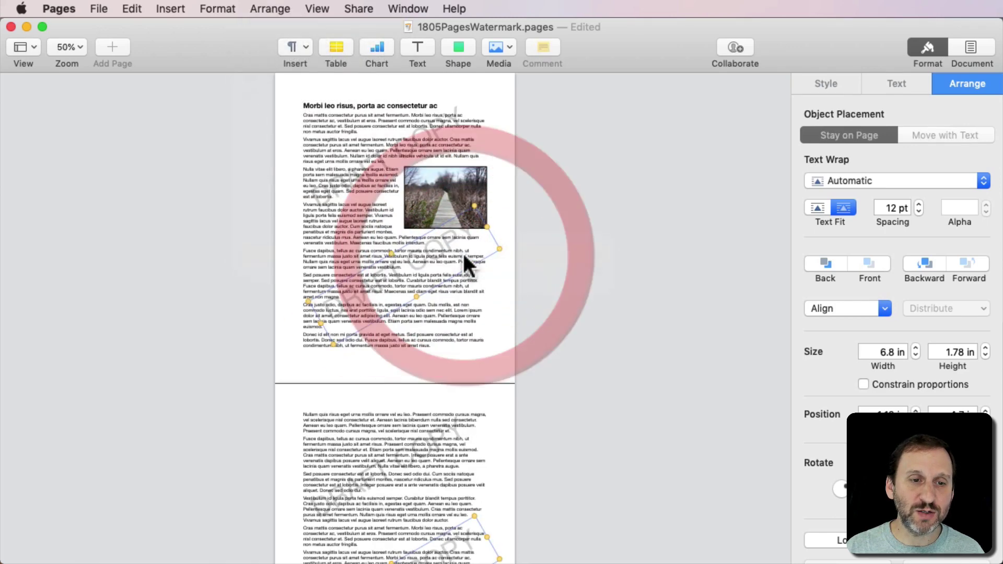
{"action": "mouse_move", "coordinate": [431, 246]}
{"action": "left_mouse_down"}
{"action": "mouse_move", "coordinate": [432, 166]}
{"action": "mouse_move", "coordinate": [434, 261]}
{"action": "left_mouse_up"}
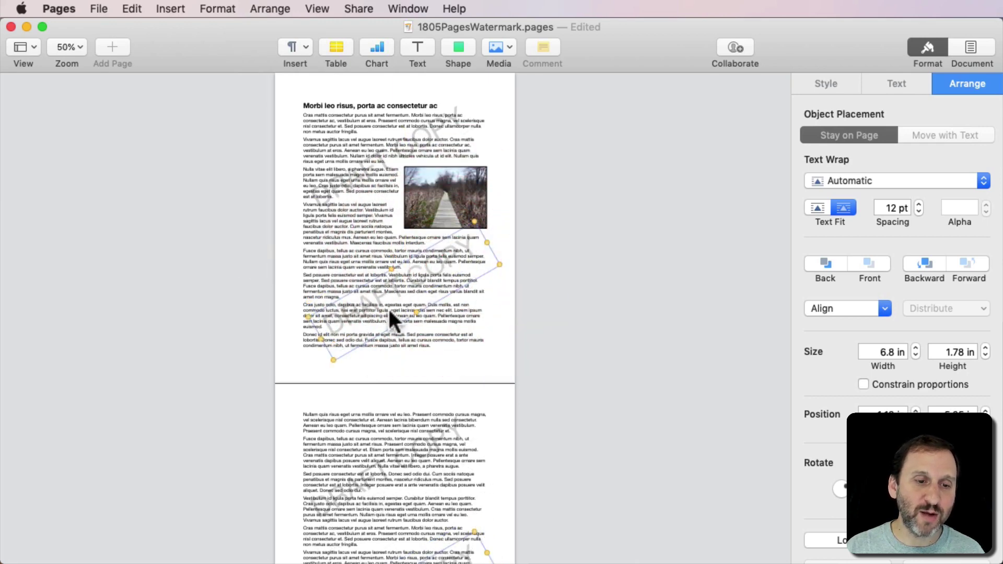
{"action": "scroll", "coordinate": [388, 309], "scroll_direction": "down", "scroll_amount": 5}
{"action": "scroll", "coordinate": [388, 306], "scroll_direction": "down", "scroll_amount": 1}
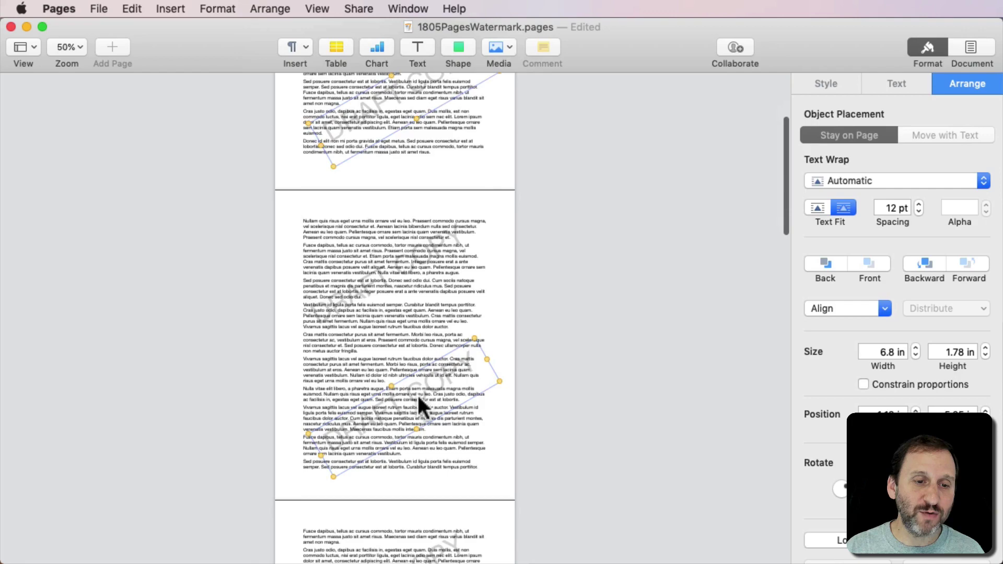
{"action": "scroll", "coordinate": [427, 500], "scroll_direction": "down", "scroll_amount": 2}
{"action": "scroll", "coordinate": [426, 500], "scroll_direction": "up", "scroll_amount": 8}
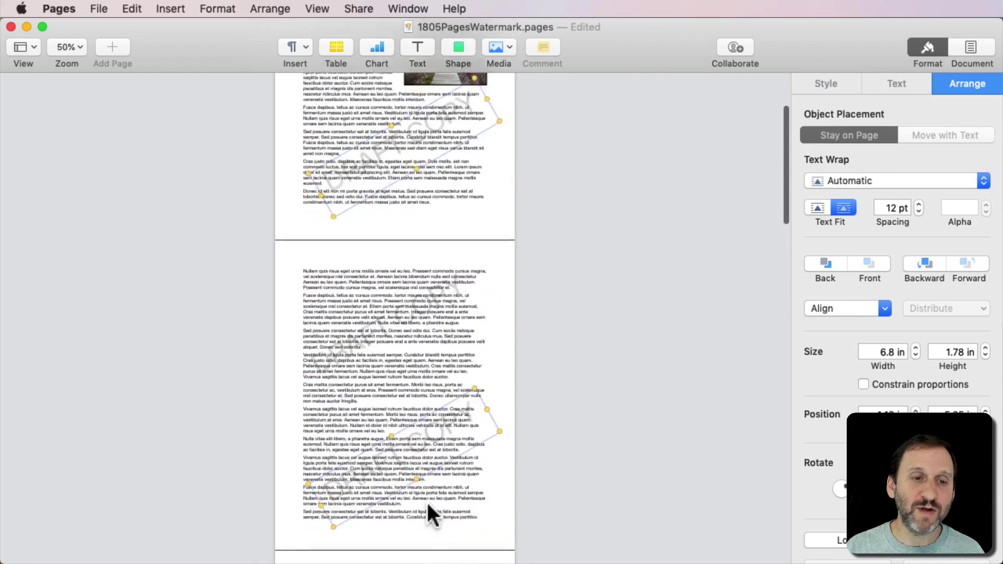
- Turn off Make Master Objects Selectable and confirm clicking the text ignores the watermarks
{"action": "left_click", "coordinate": [282, 9]}
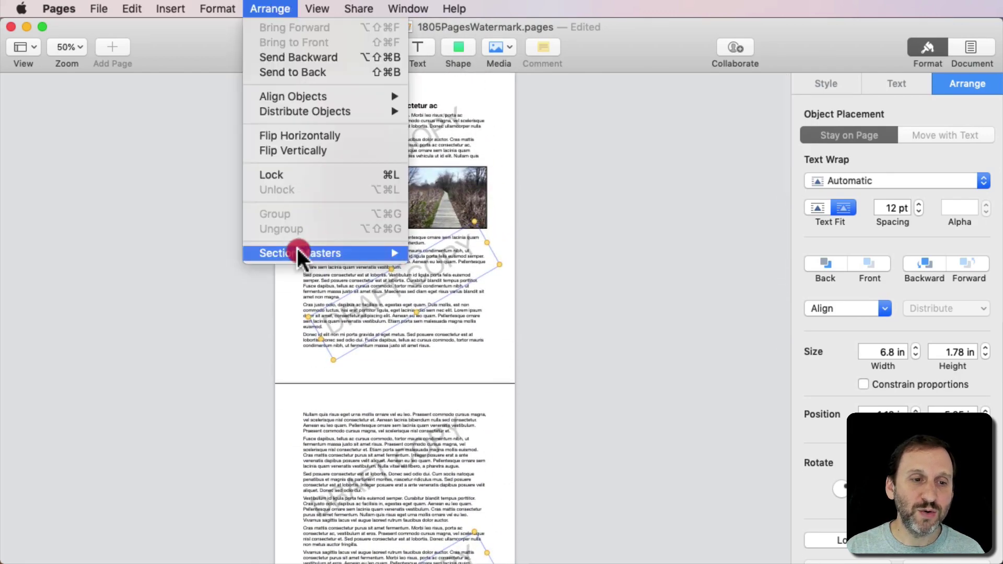
{"action": "mouse_move", "coordinate": [296, 251]}
{"action": "left_click", "coordinate": [496, 265]}
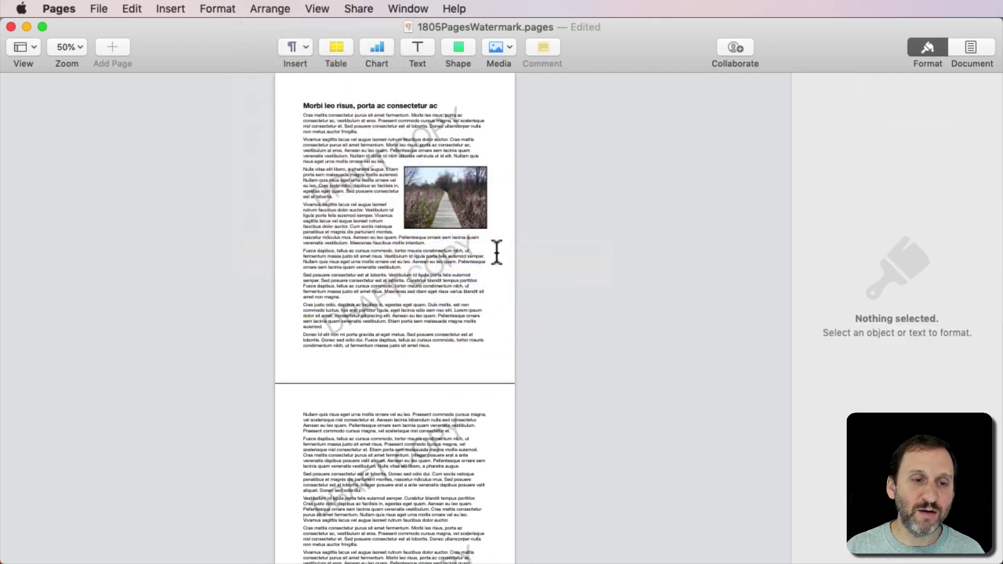
{"action": "left_click", "coordinate": [347, 187]}
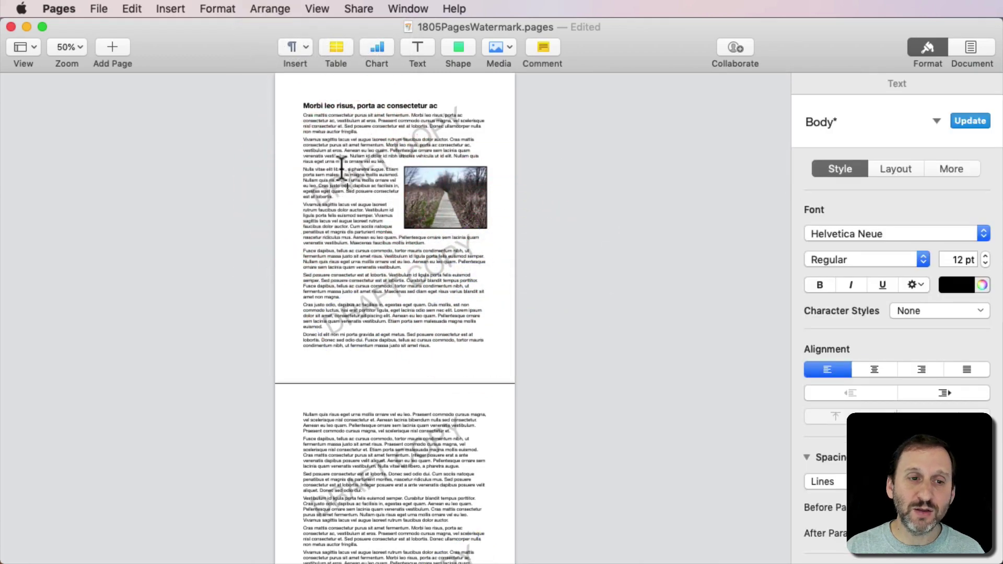
{"action": "left_click", "coordinate": [342, 173]}
{"action": "scroll", "coordinate": [345, 329], "scroll_direction": "down", "scroll_amount": 10}
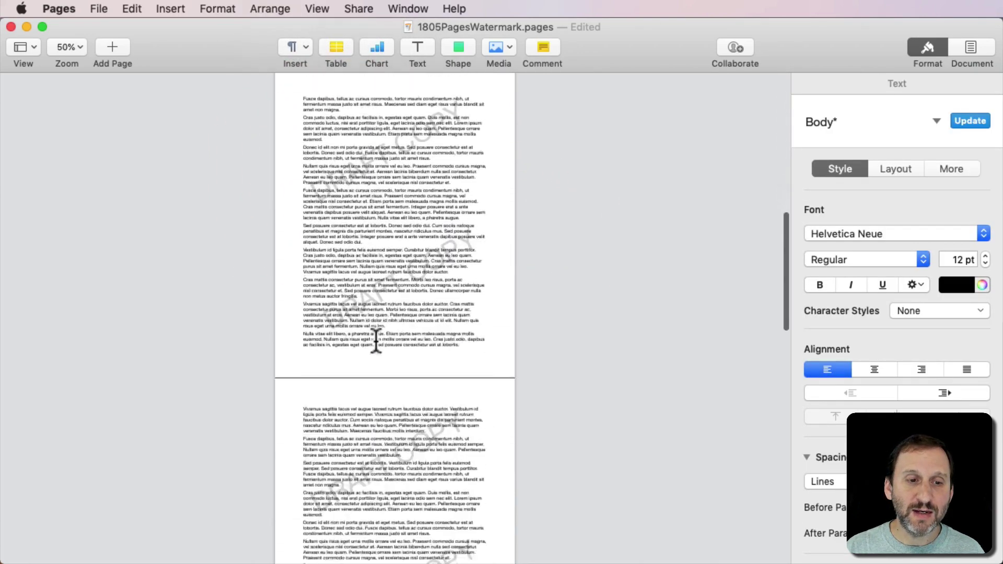
{"action": "scroll", "coordinate": [376, 340], "scroll_direction": "up", "scroll_amount": 15}
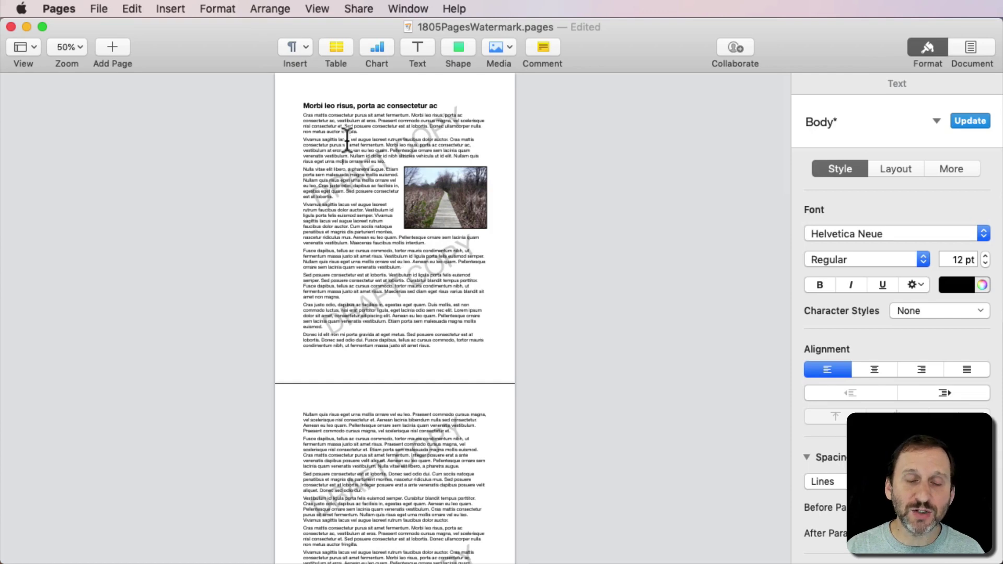
- Open the document as a PDF in Preview to check the watermarks, then close it
{"action": "left_click", "coordinate": [99, 9]}
{"action": "key", "text": "super+p"}
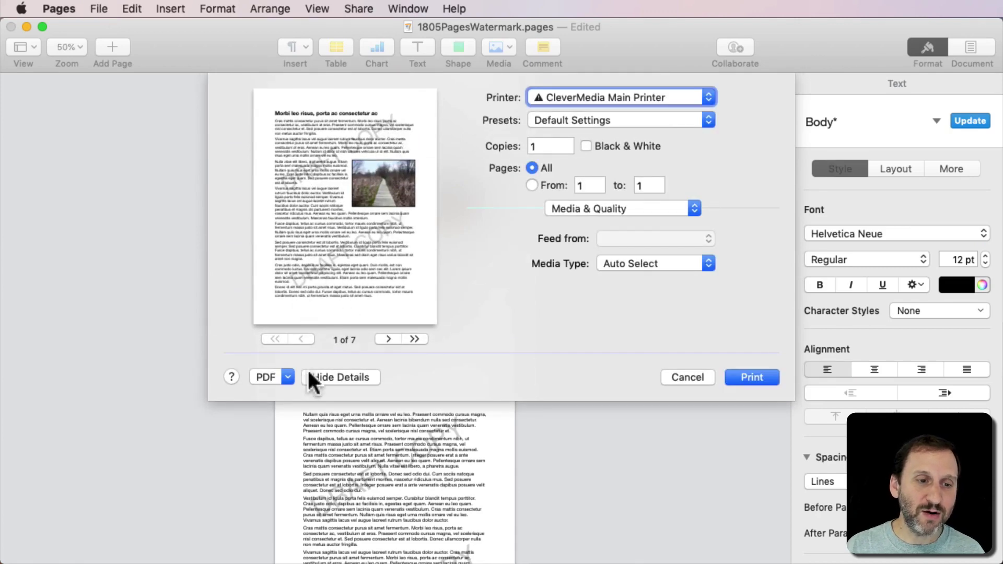
{"action": "left_click", "coordinate": [277, 376]}
{"action": "left_click", "coordinate": [285, 397]}
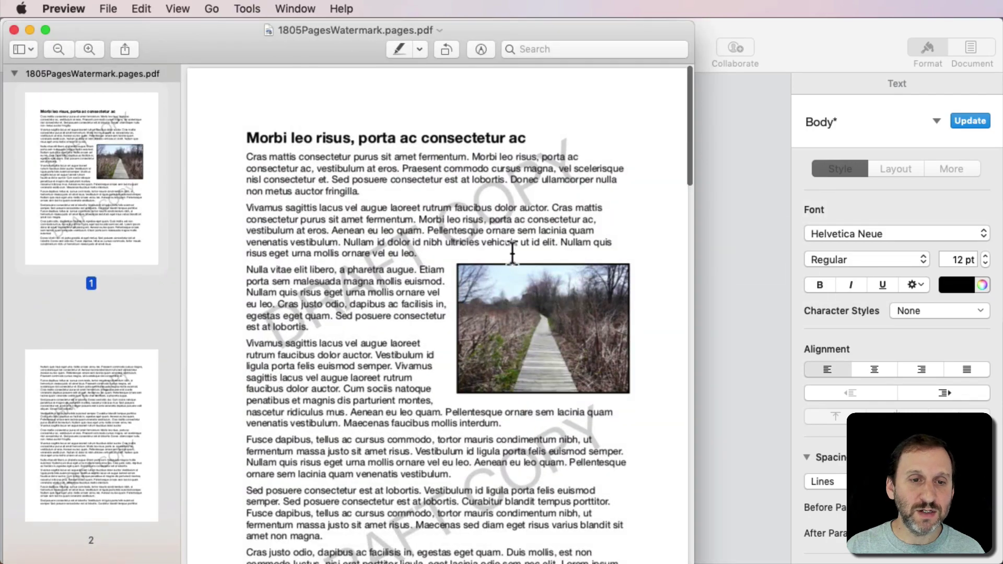
{"action": "left_click", "coordinate": [14, 30]}
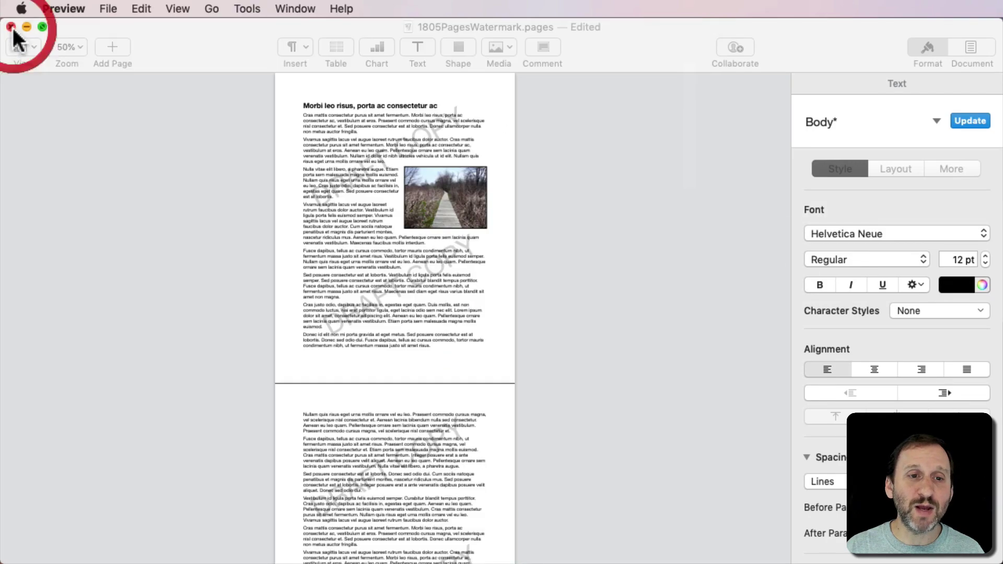
- Make master objects selectable again, select the upper and lower DRAFT COPY watermarks, and delete them
{"action": "left_click", "coordinate": [203, 92]}
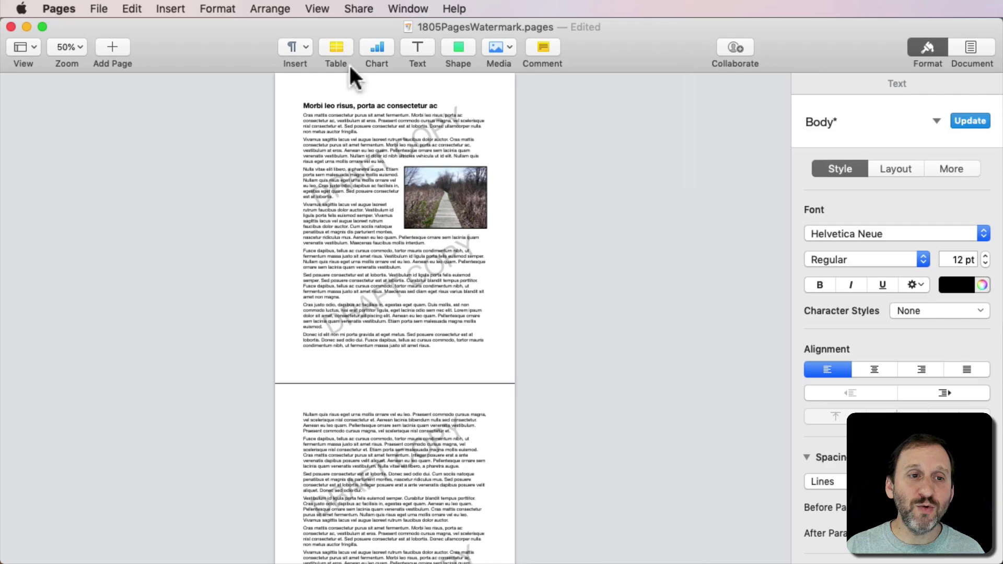
{"action": "left_click", "coordinate": [225, 8]}
{"action": "mouse_move", "coordinate": [291, 9]}
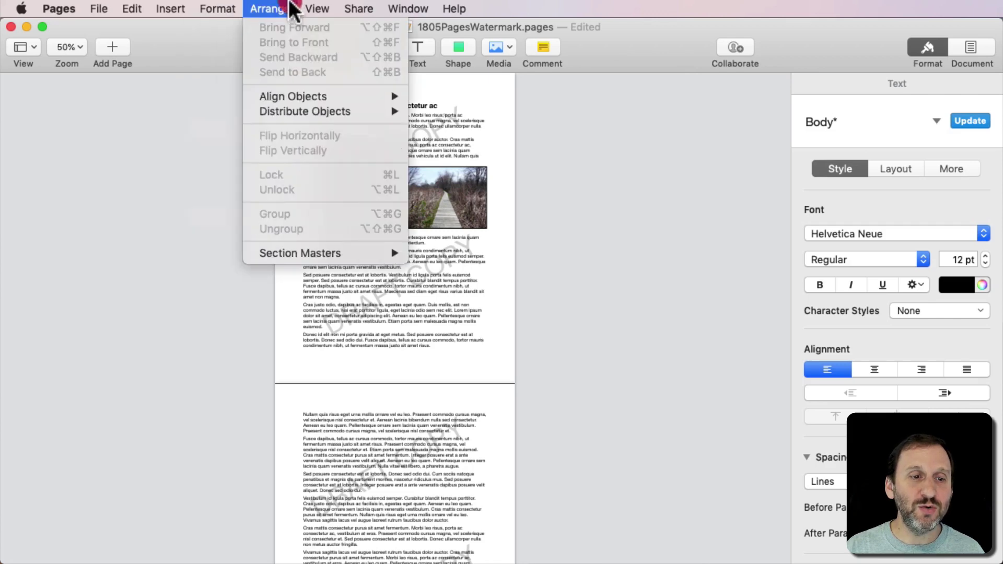
{"action": "mouse_move", "coordinate": [308, 251]}
{"action": "left_click", "coordinate": [443, 264]}
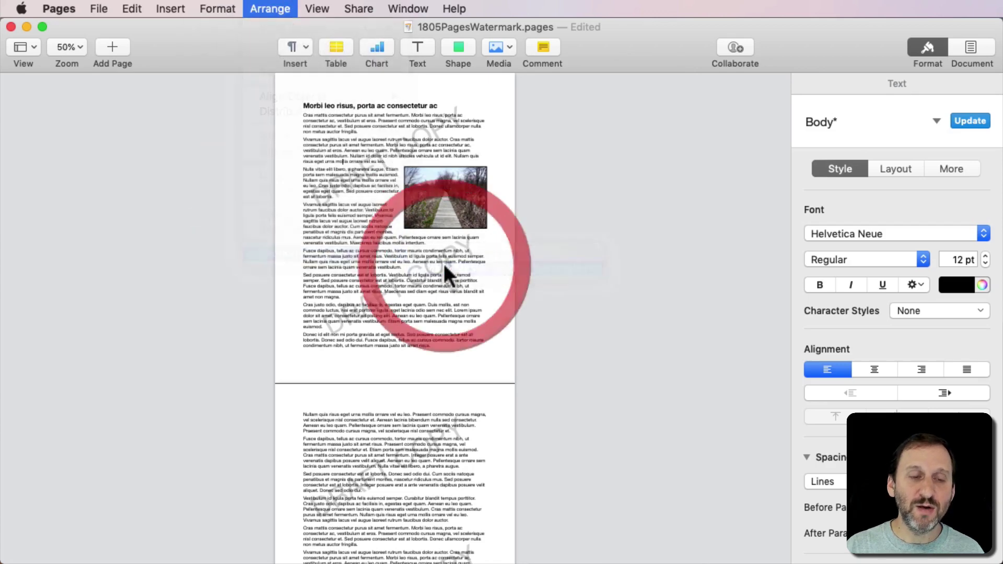
{"action": "left_click", "coordinate": [348, 180]}
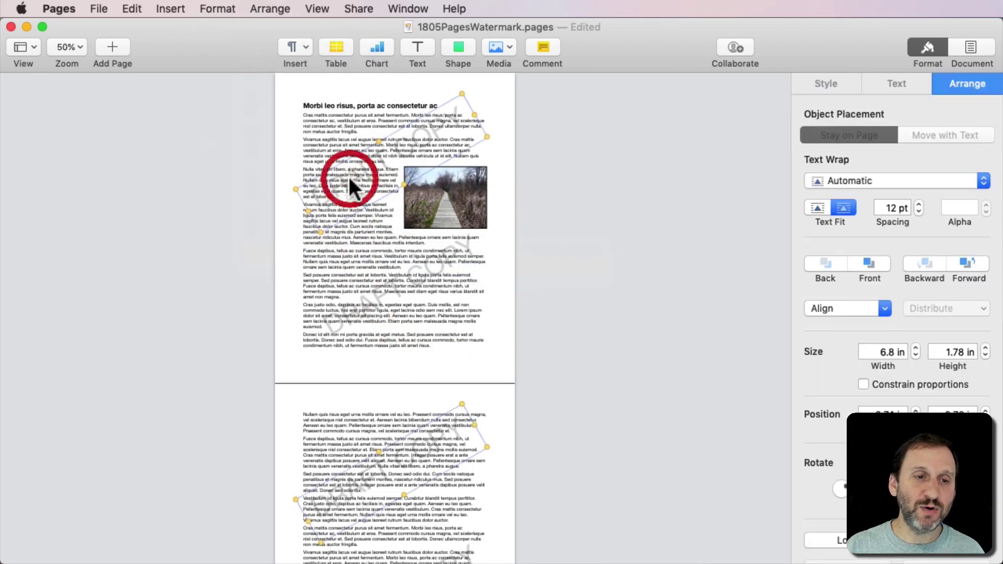
{"action": "left_click", "coordinate": [405, 277], "text": "shift"}
{"action": "key", "text": "BackSpace"}
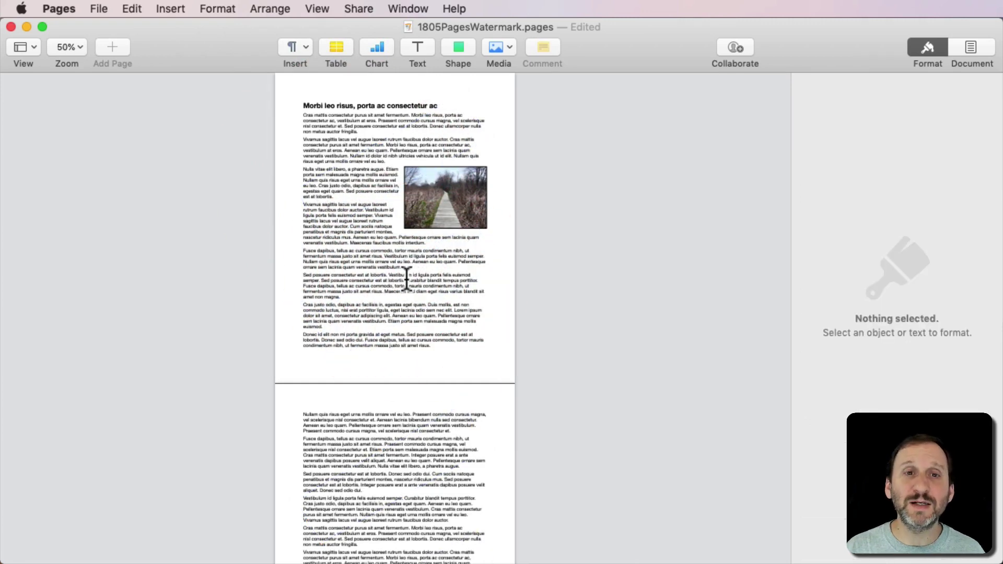